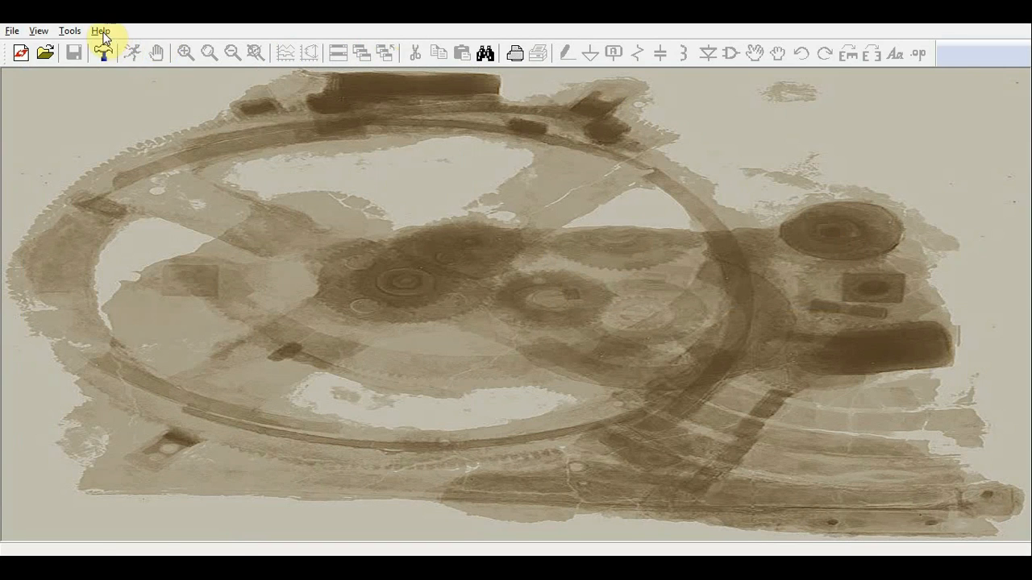
- Review the help topic on .PARAM user-defined parameters, including its example and table of available functions
left_click(134, 50)
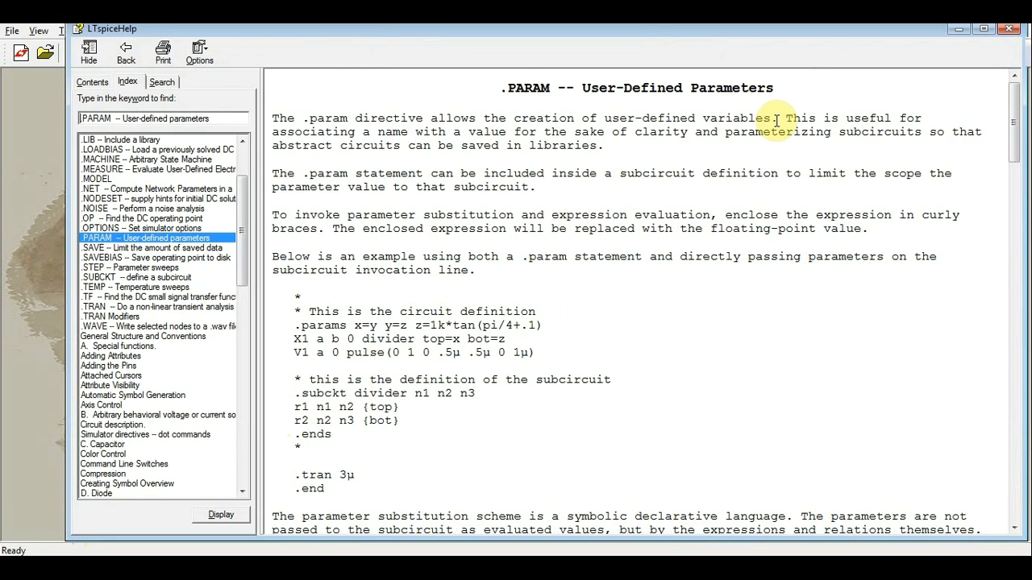
scroll(668, 322, "down", 12)
scroll(668, 288, "up", 7)
scroll(669, 286, "down", 3)
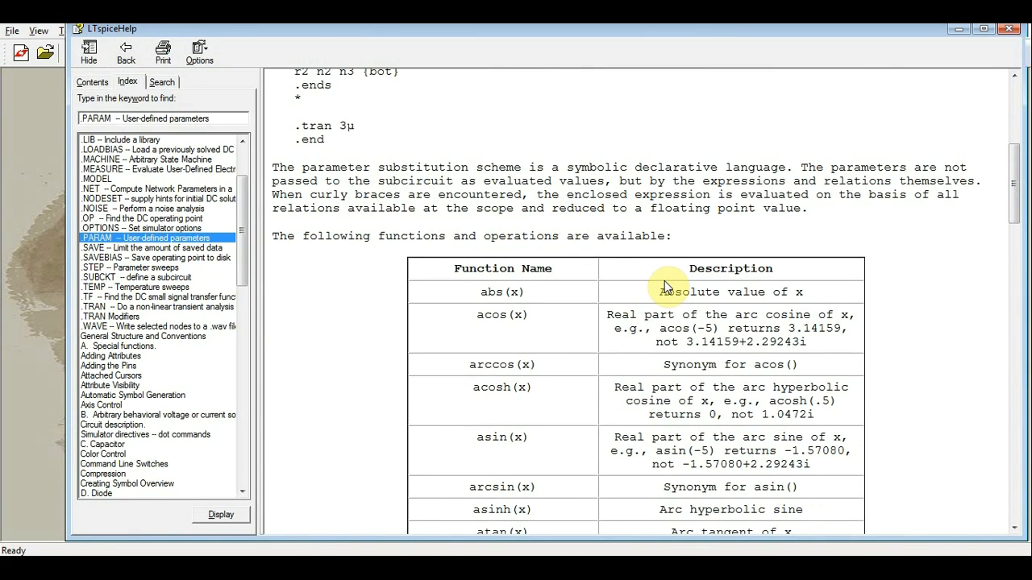
scroll(665, 287, "down", 2)
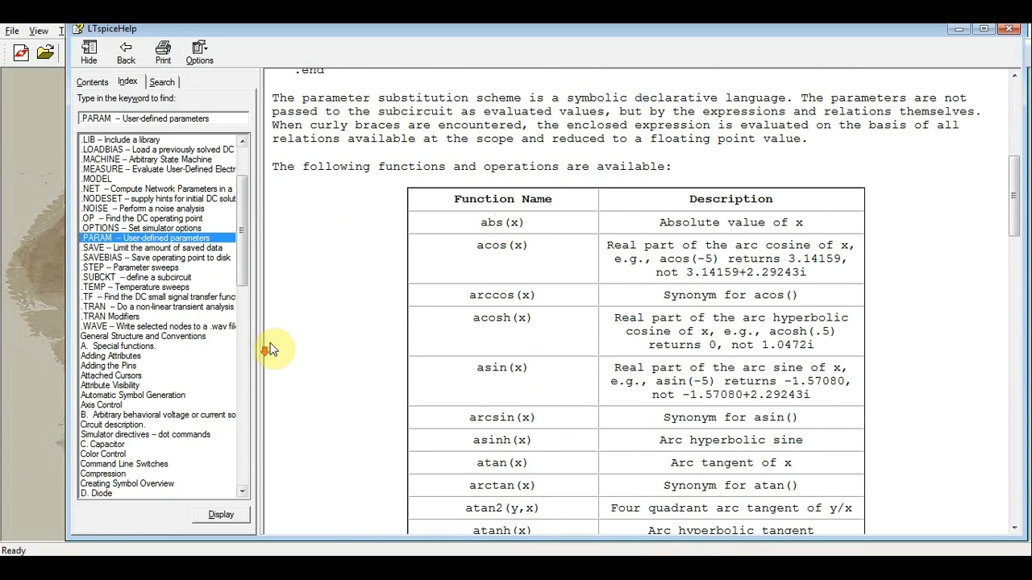
scroll(278, 344, "down", 7)
scroll(282, 345, "down", 2)
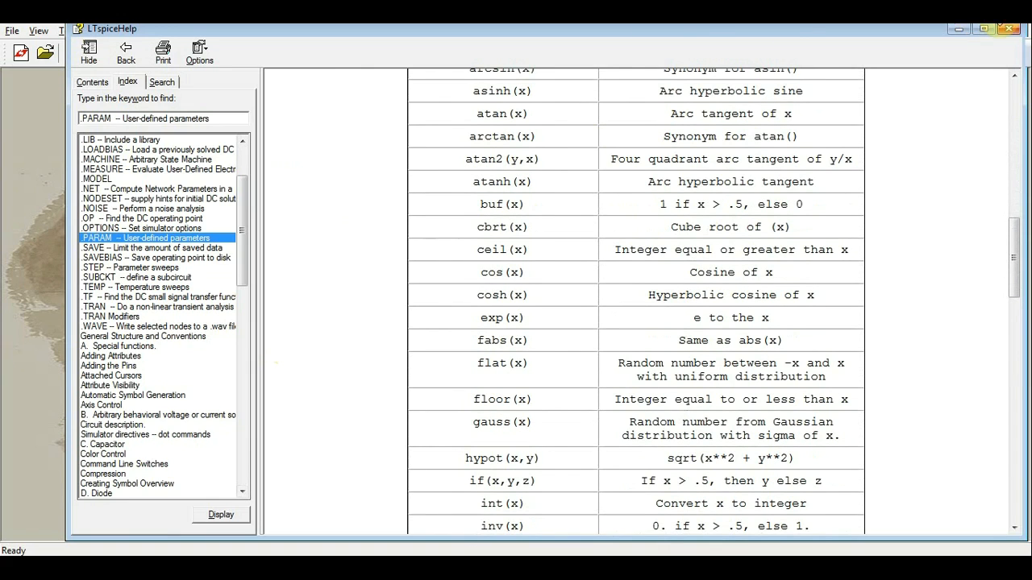
left_click(1019, 29)
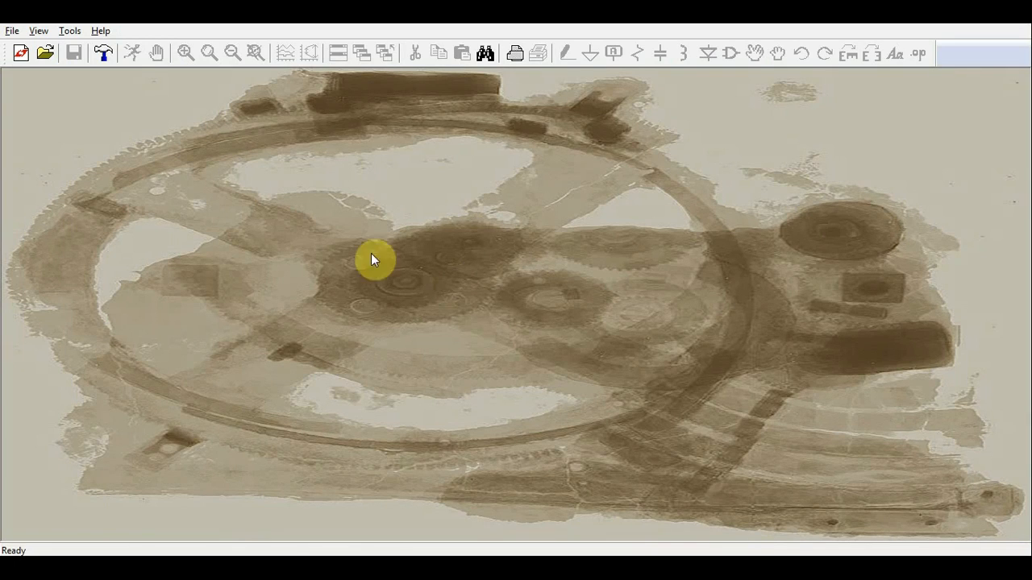
- Create a new schematic and place a voltage source with a ground symbol below it
left_click(21, 53)
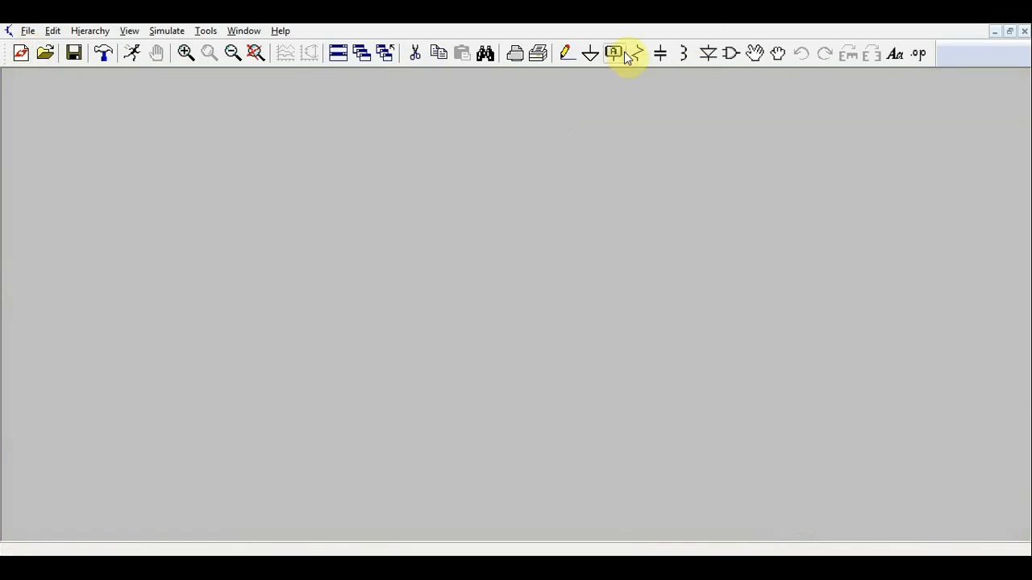
left_click(729, 55)
left_click(594, 426)
left_click(291, 317)
key("g")
left_click(290, 393)
- Place three horizontal resistors in a row to the right of the voltage source
key("r")
left_click(469, 246)
left_click(636, 245)
left_click(804, 246)
- Place three vertical capacitors below the resistor row, each with a ground symbol beneath it
key("c")
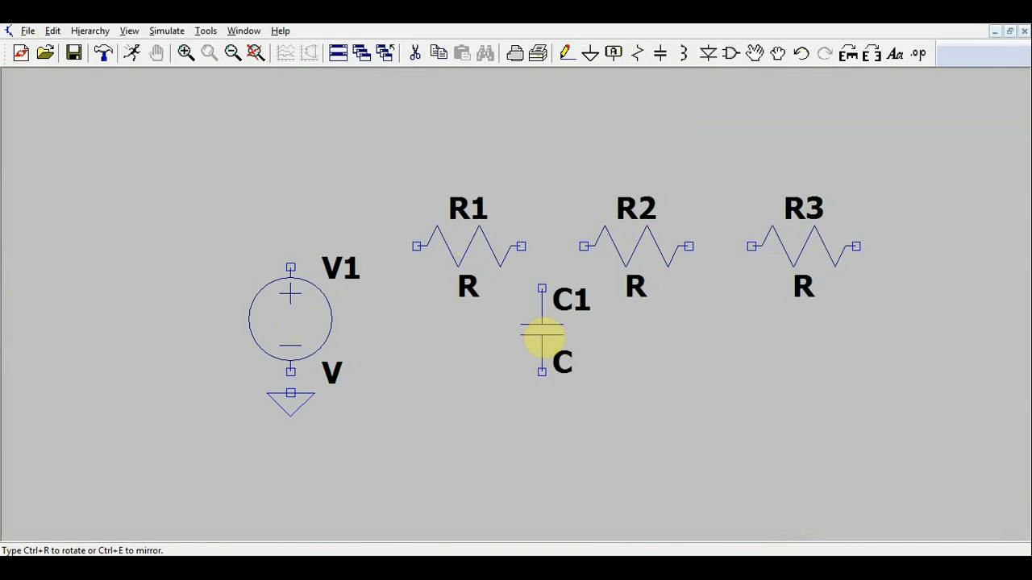
left_click(542, 331)
left_click(730, 331)
left_click(877, 330)
key("g")
left_click(542, 394)
left_click(730, 393)
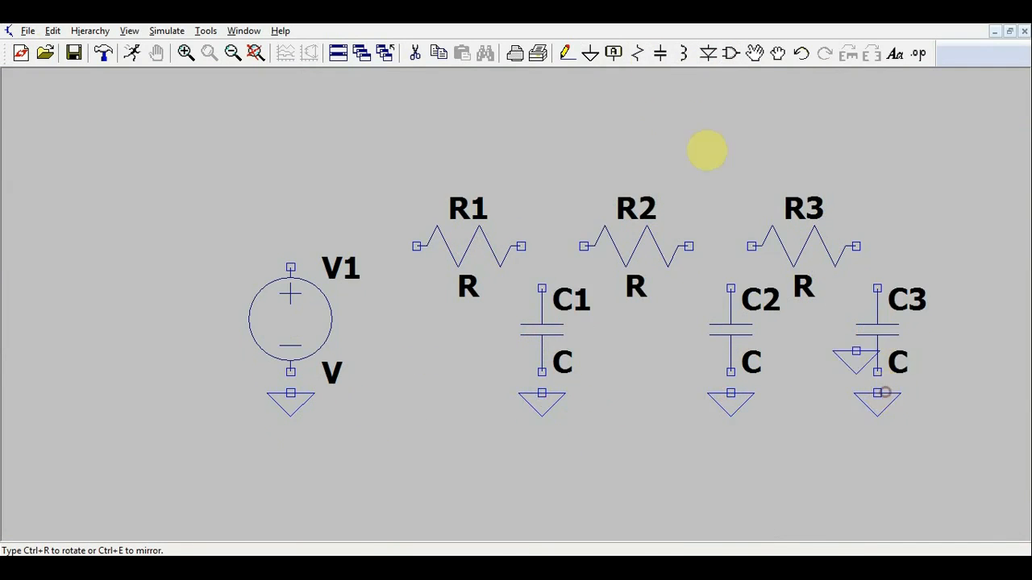
left_click(877, 393)
- Wire the source, resistors, capacitors and grounds into a three-stage RC low-pass ladder
left_click(566, 54)
left_click(291, 420)
left_click(291, 273)
left_click(877, 273)
left_click(877, 419)
left_click(731, 419)
left_click(730, 273)
left_click(542, 420)
left_click(541, 273)
scroll(702, 279, "down", 4)
scroll(678, 356, "up", 10)
scroll(691, 339, "up", 3)
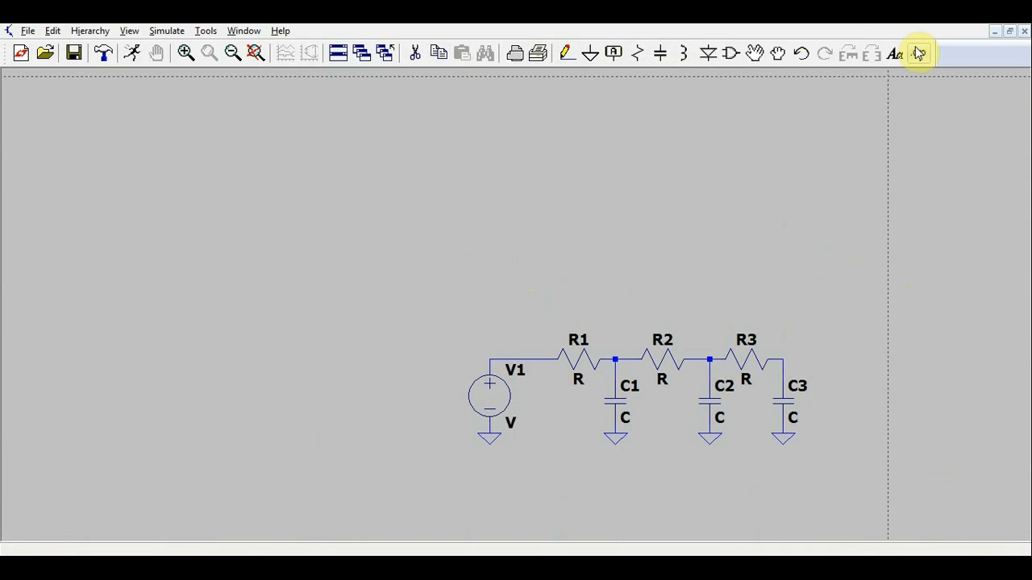
- Add the SPICE directive ".param resitor 1k" above the circuit
left_click(919, 53)
type(".param")
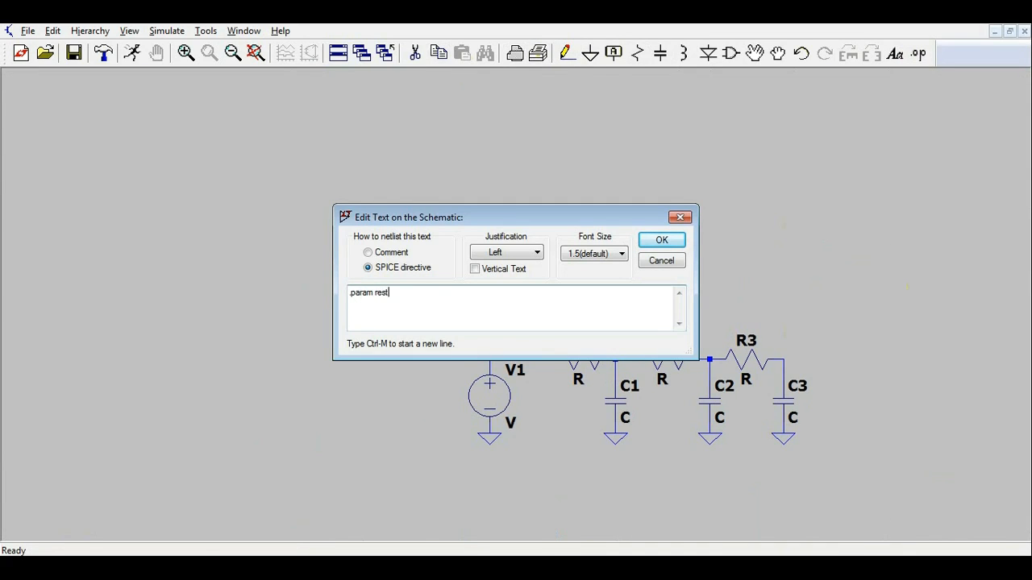
type(" resitor 1k")
key("Return")
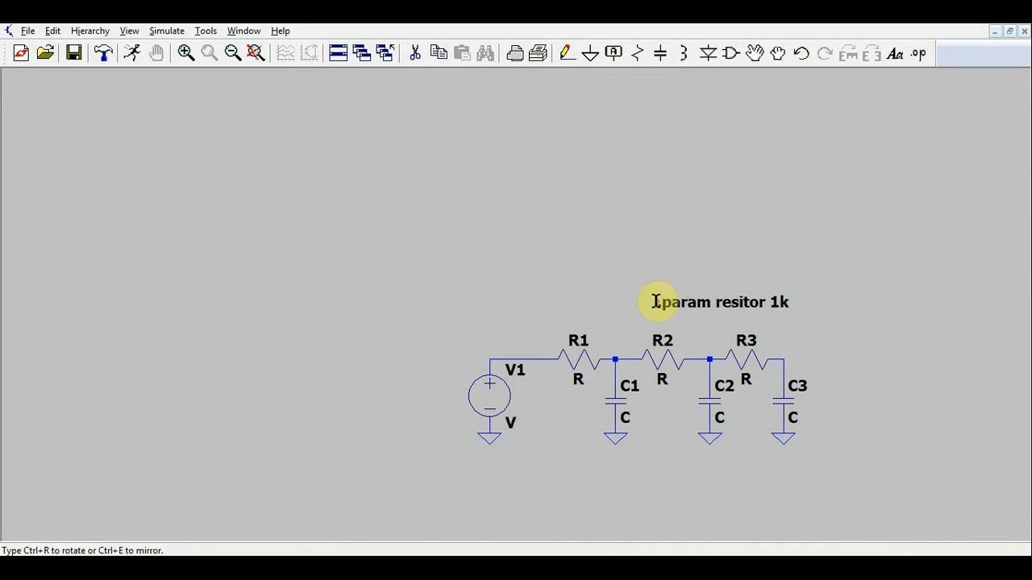
left_click(552, 200)
- Add the SPICE directive ".param capacitor 10n" directly below the resistor parameter
left_click(918, 53)
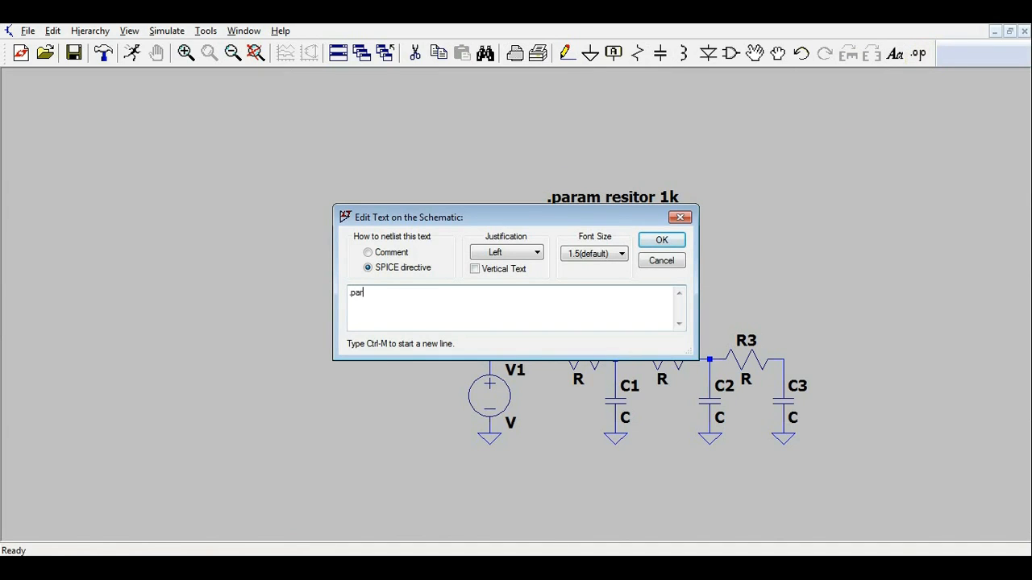
type(".param capacitor 10n")
key("Return")
left_click(553, 218)
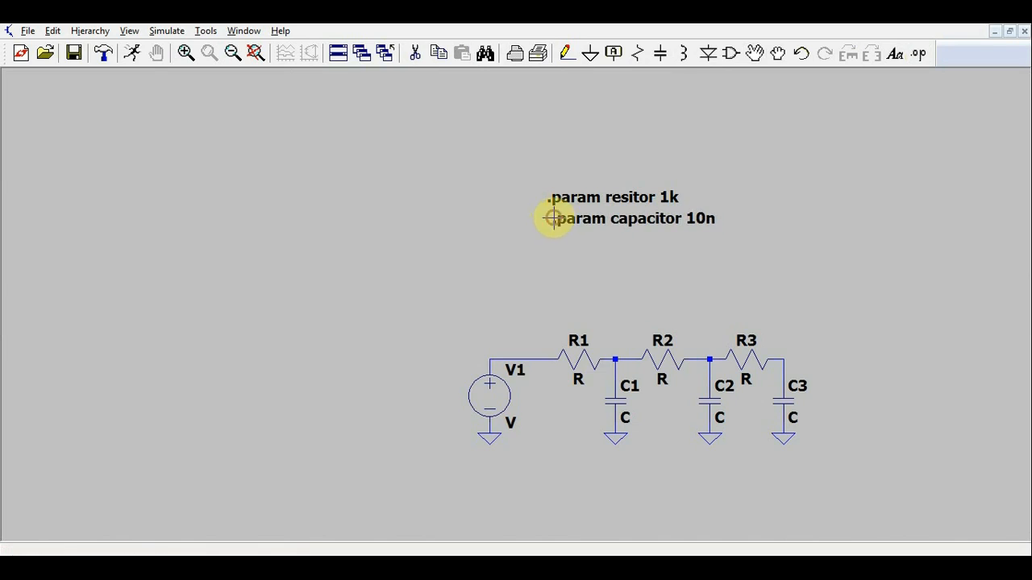
- Set R1's resistance to the parameter expression {resistor}, enclosed in matching curly braces
right_click(592, 357)
type("{res")
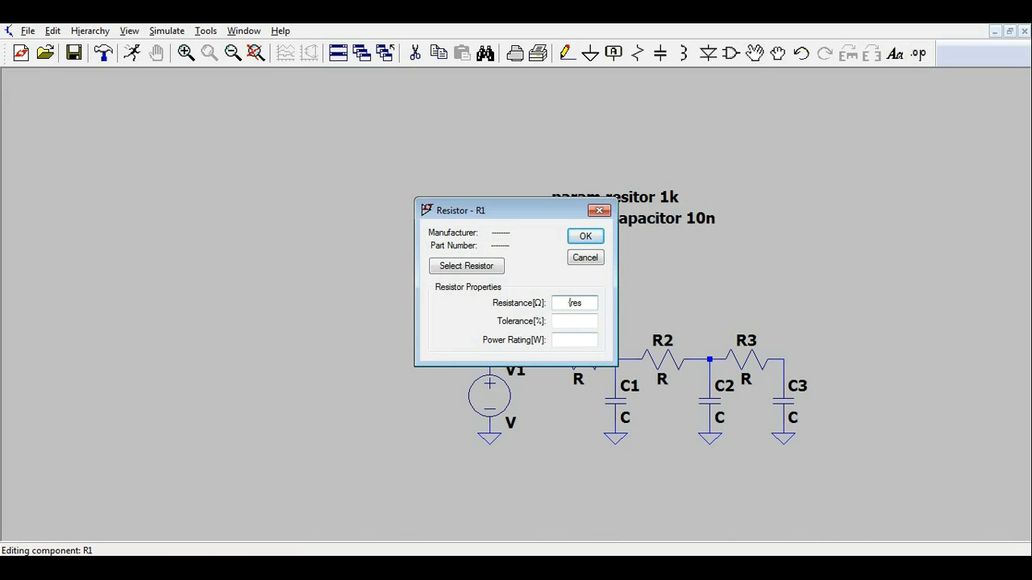
type("istor]")
key("ctrl+a")
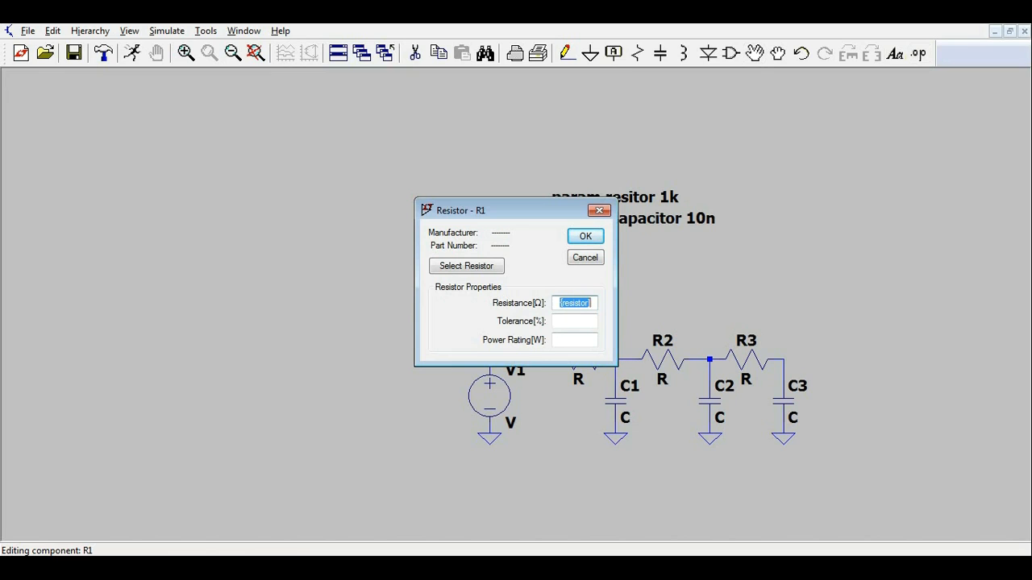
left_click(599, 240)
right_click(663, 360)
left_click(585, 258)
right_click(592, 359)
left_click(597, 300)
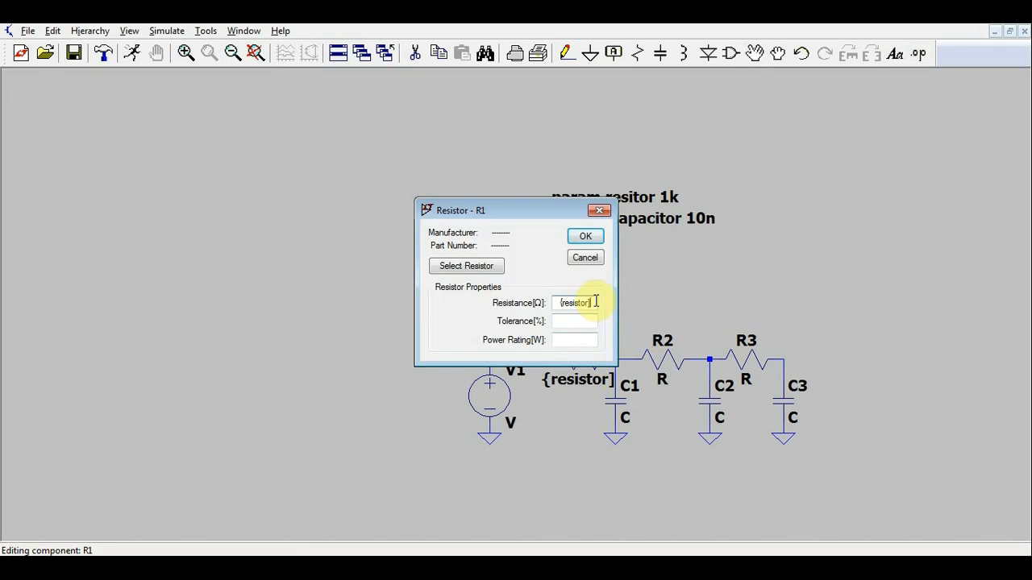
key("BackSpace")
type("}")
key("ctrl+a")
left_click(585, 236)
- Set the resistance of R2 and R3 to {resistor}
right_click(655, 359)
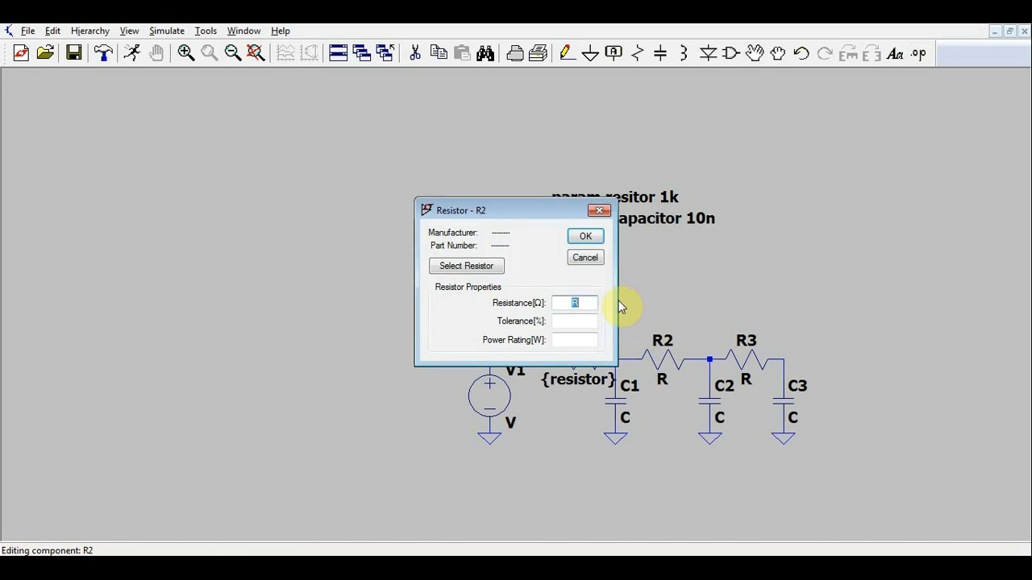
type("{resistor}")
left_click(586, 236)
right_click(766, 359)
- Set the capacitance of C1, C2 and C3 to {capacitor}
right_click(625, 400)
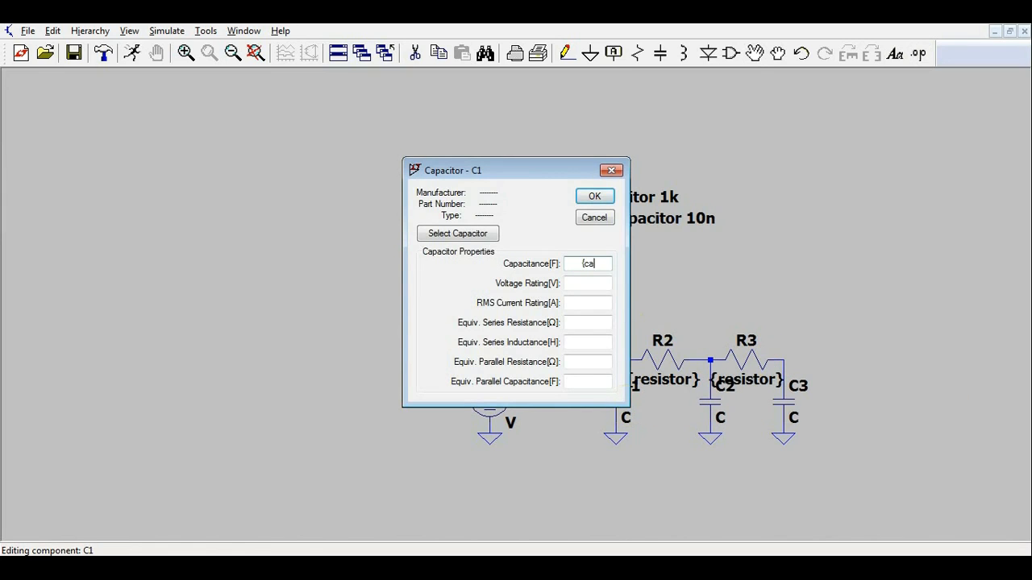
type("{capacitor}")
key("ctrl+a")
key("Return")
right_click(716, 401)
type("{capacitor}")
key("Return")
right_click(792, 407)
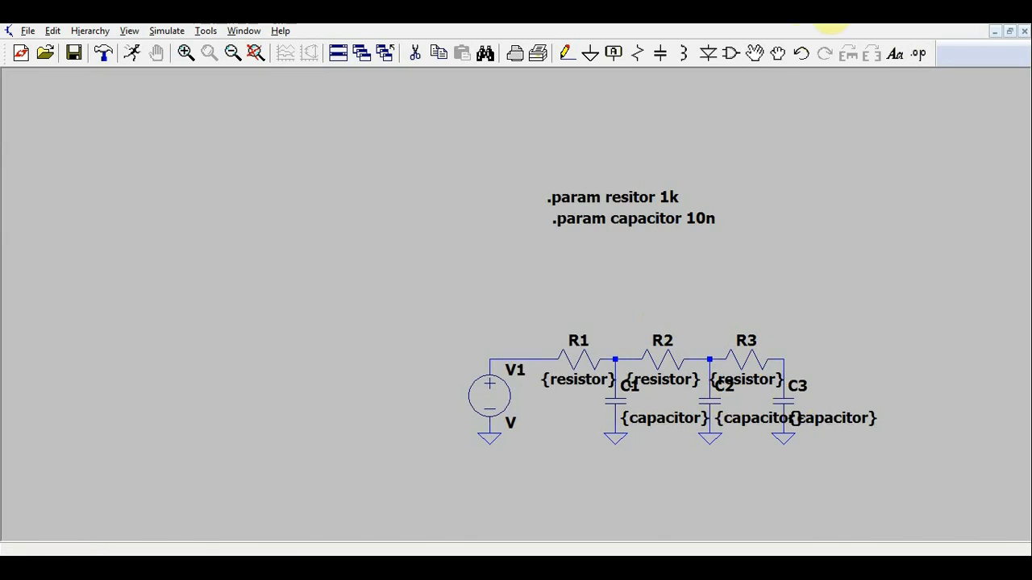
- Space the three RC stages farther apart horizontally, keeping their wires attached, to separate the overlapping component labels
left_click(777, 53)
left_click_drag(714, 293, 895, 516)
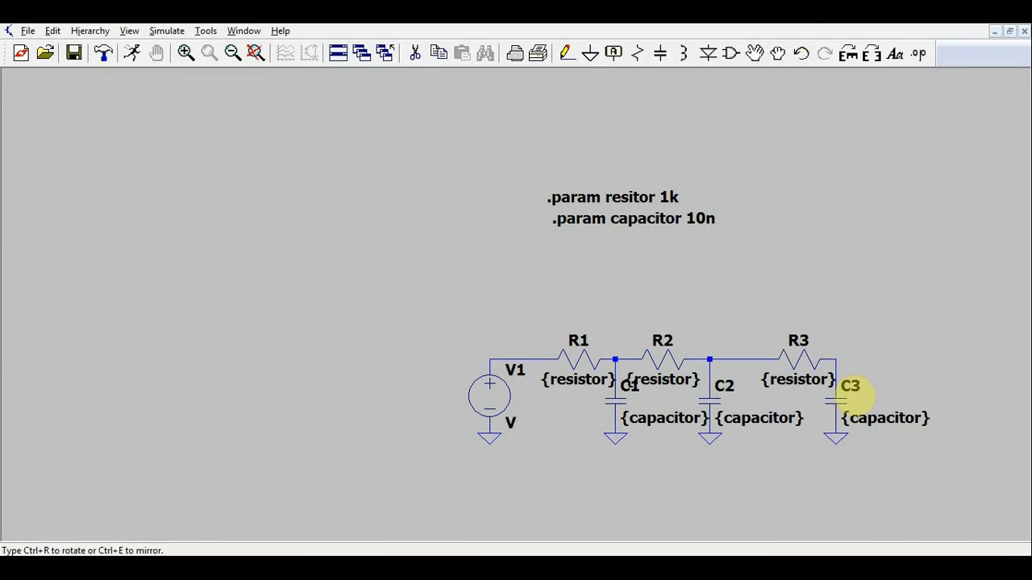
left_click(879, 401)
left_click_drag(643, 312, 901, 495)
left_click(773, 401)
left_click_drag(621, 298, 914, 496)
left_click(818, 390)
left_click(255, 53)
key("Escape")
- Set the small-signal AC amplitude of voltage source V1 to 1
right_click(332, 310)
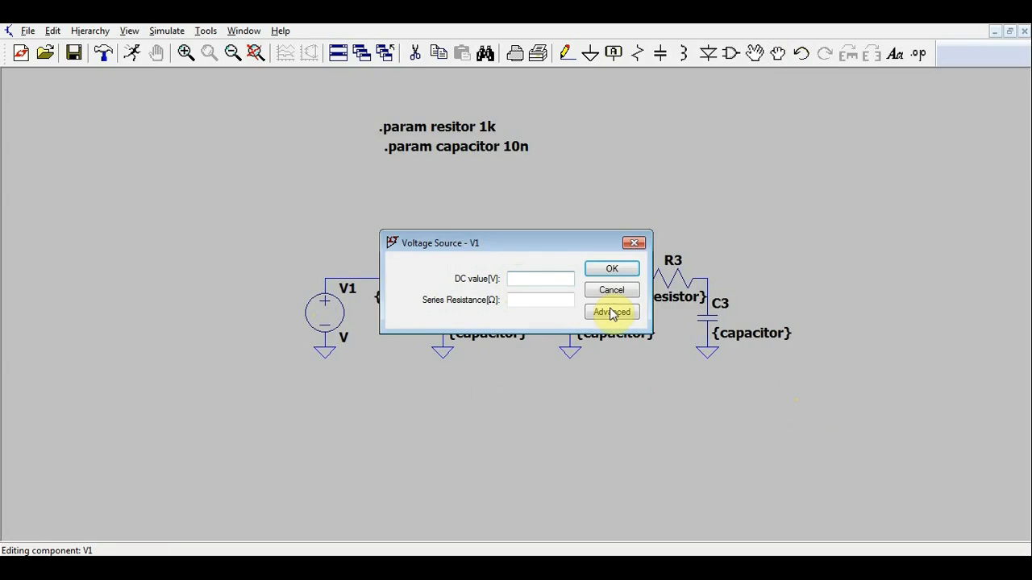
left_click(610, 314)
left_click(685, 210)
type("1")
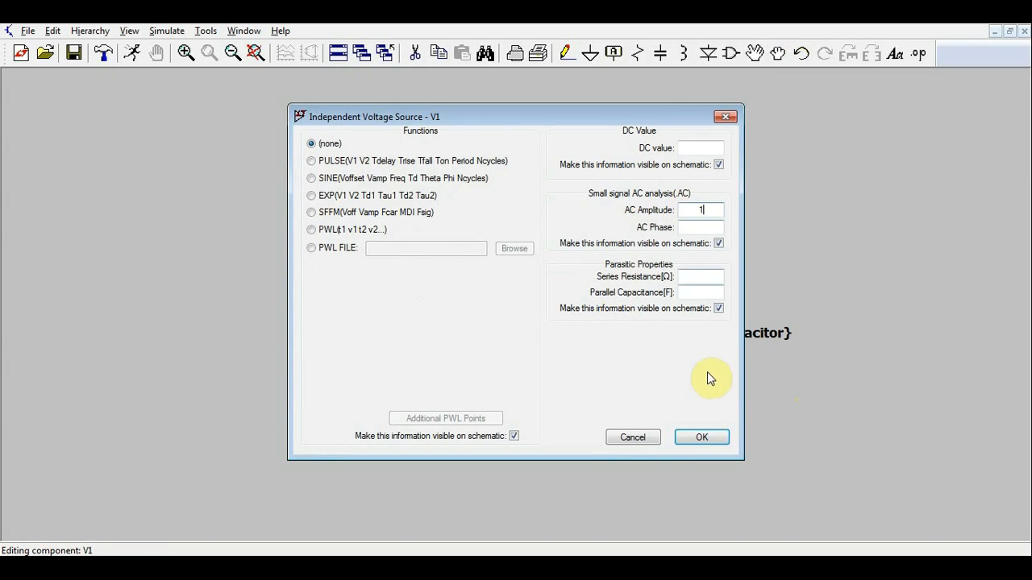
left_click(700, 436)
- Define an octave AC analysis with 10 points per octave from 10 to 10k and place its directive above the circuit
left_click(166, 33)
left_click(221, 182)
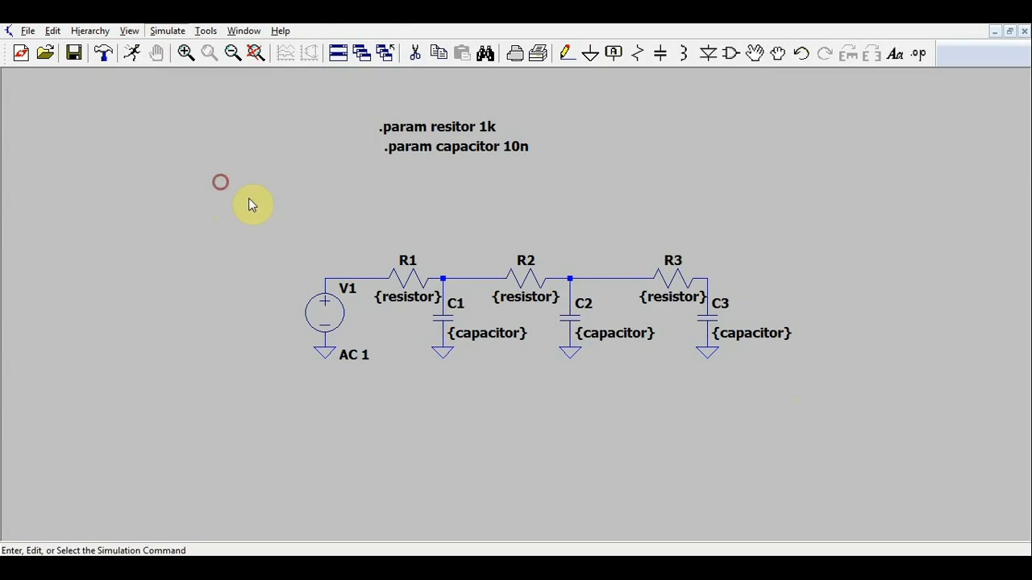
left_click(425, 178)
type("10")
left_click(573, 282)
type("10")
left_click(570, 301)
type("10k")
key("Return")
left_click(635, 315)
left_click(595, 248)
left_click(581, 406)
left_click(358, 182)
- Try to run the AC simulation
left_click(133, 53)
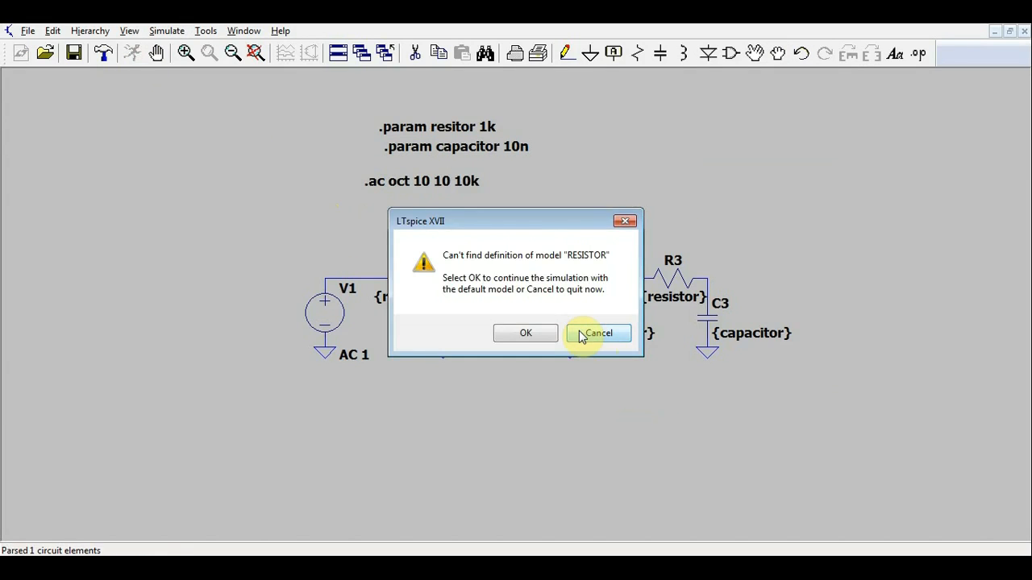
left_click(525, 334)
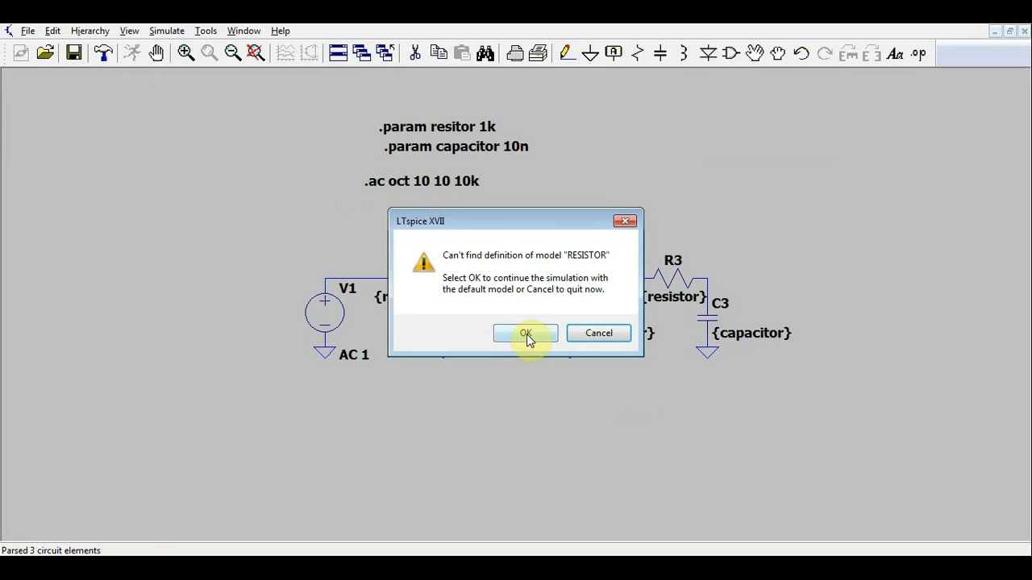
left_click(596, 334)
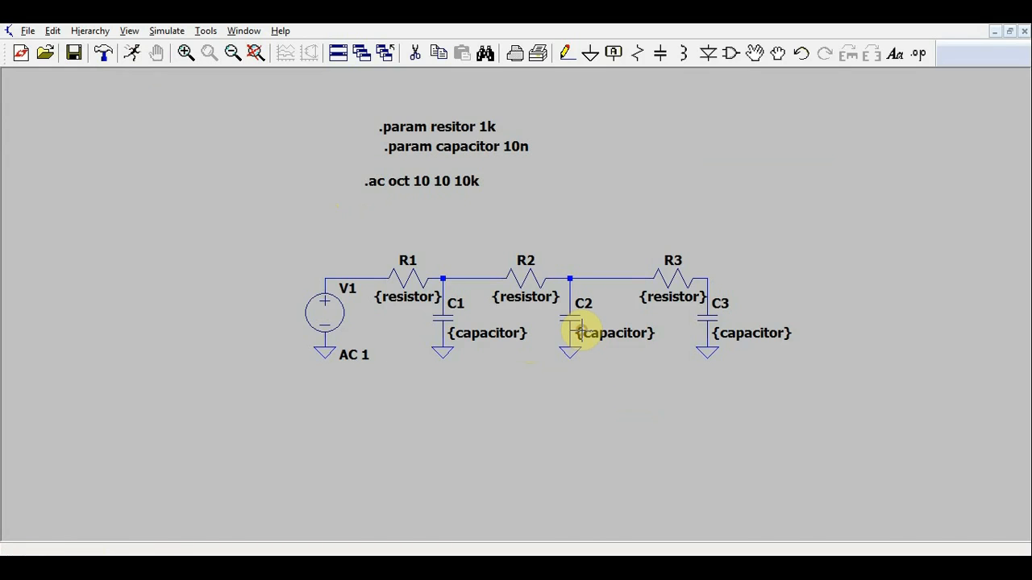
- Correct the misspelled parameter name in the 1k .param directive to "resistor"
right_click(451, 129)
left_click(414, 351)
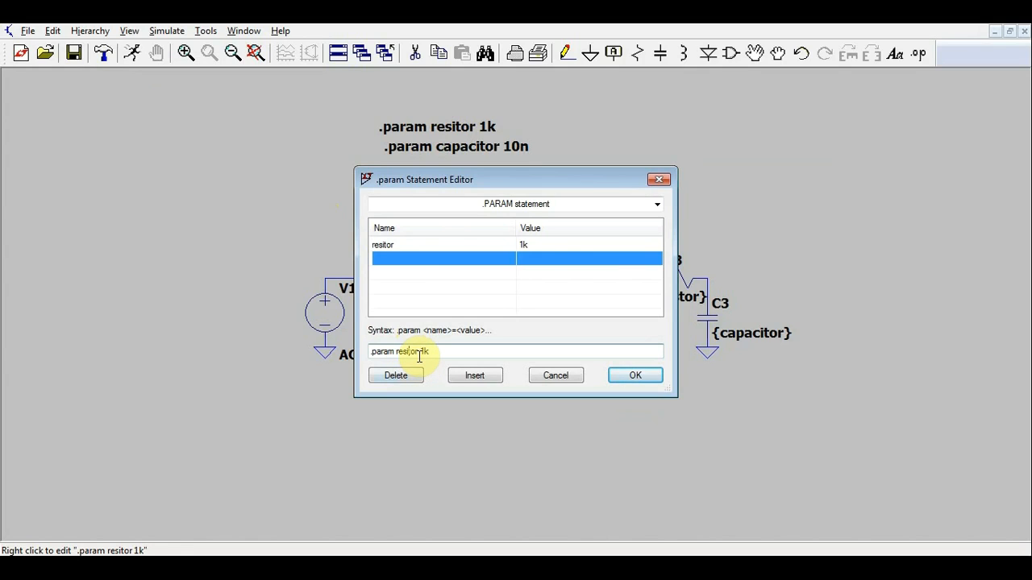
type("s")
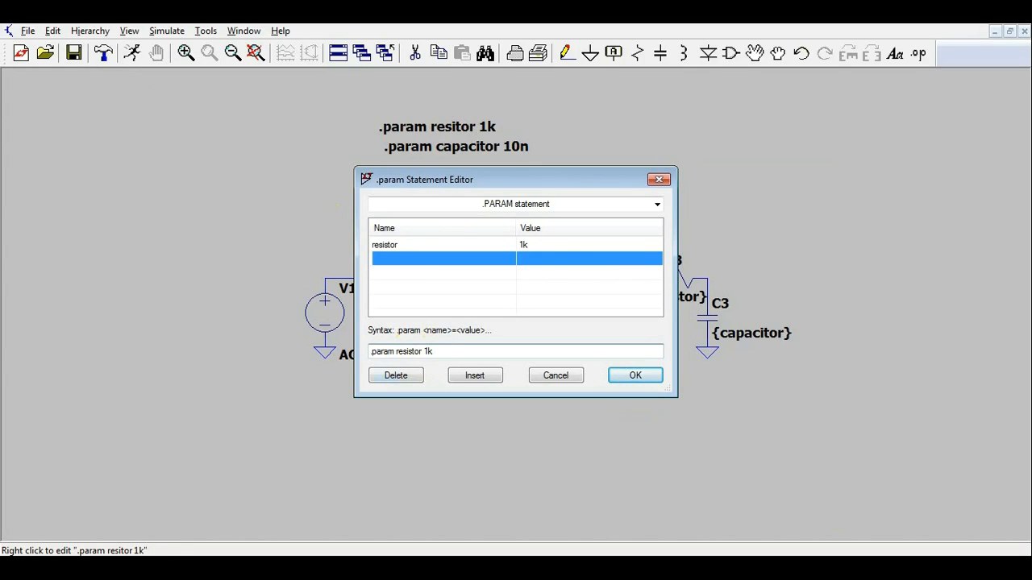
left_click(634, 377)
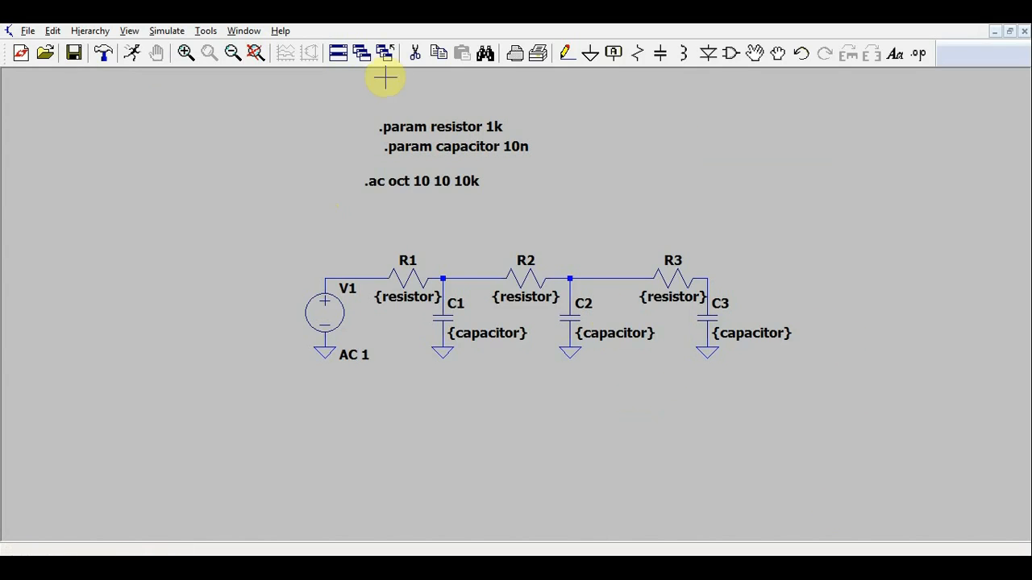
- Run the AC simulation and plot the voltages at the output nodes of R1, R2 and R3
left_click(132, 53)
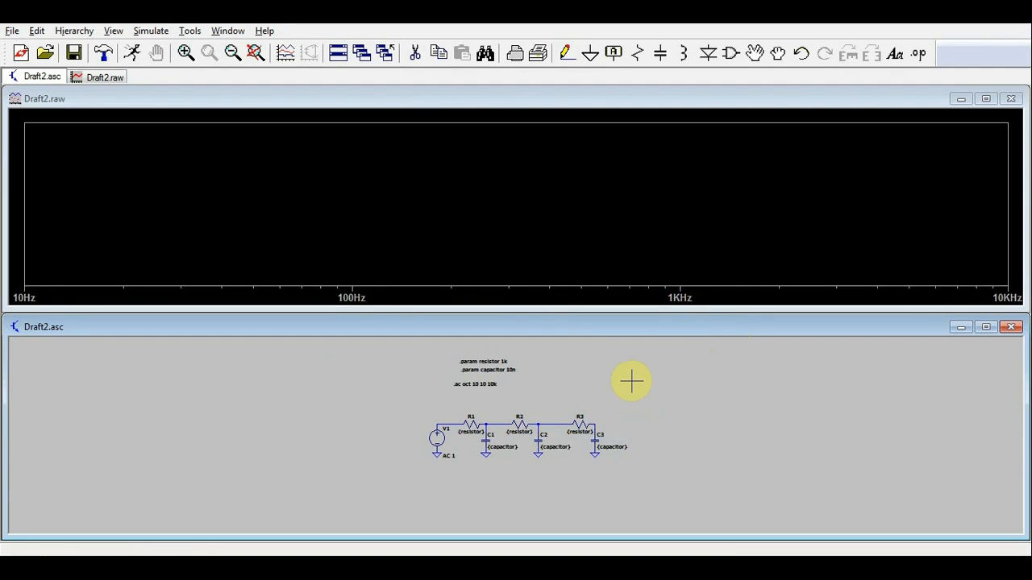
left_click(485, 422)
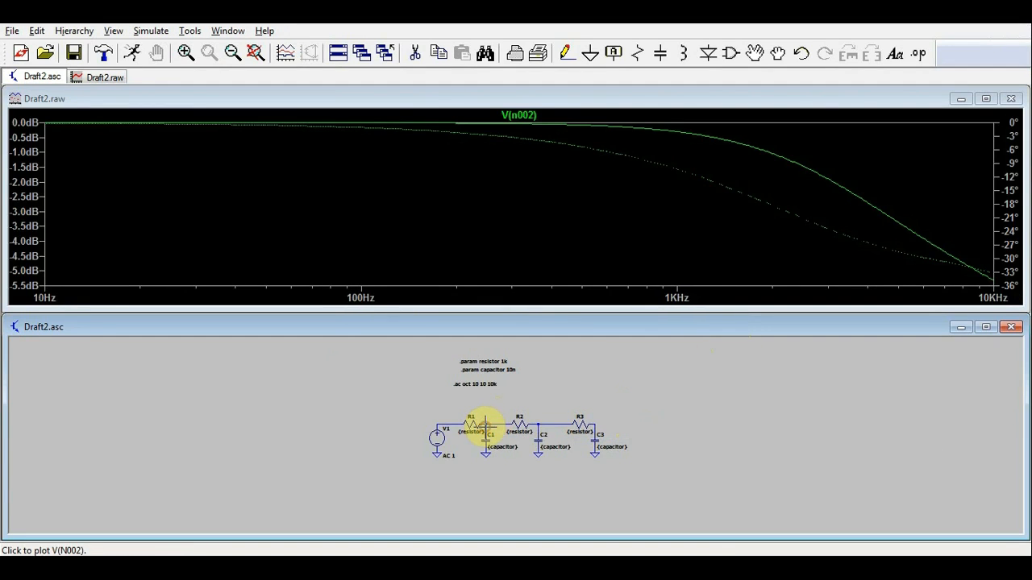
left_click(537, 422)
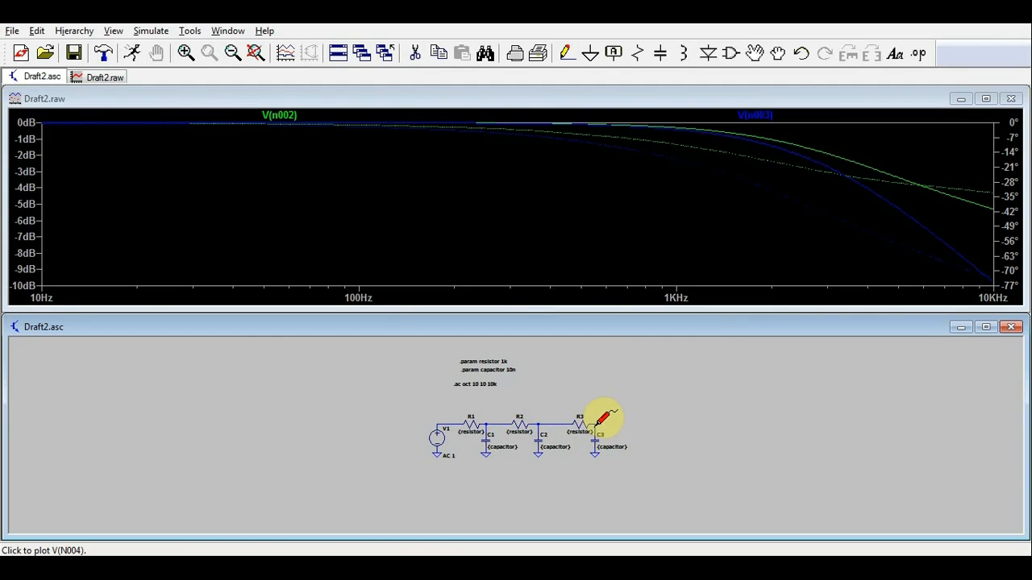
left_click(594, 423)
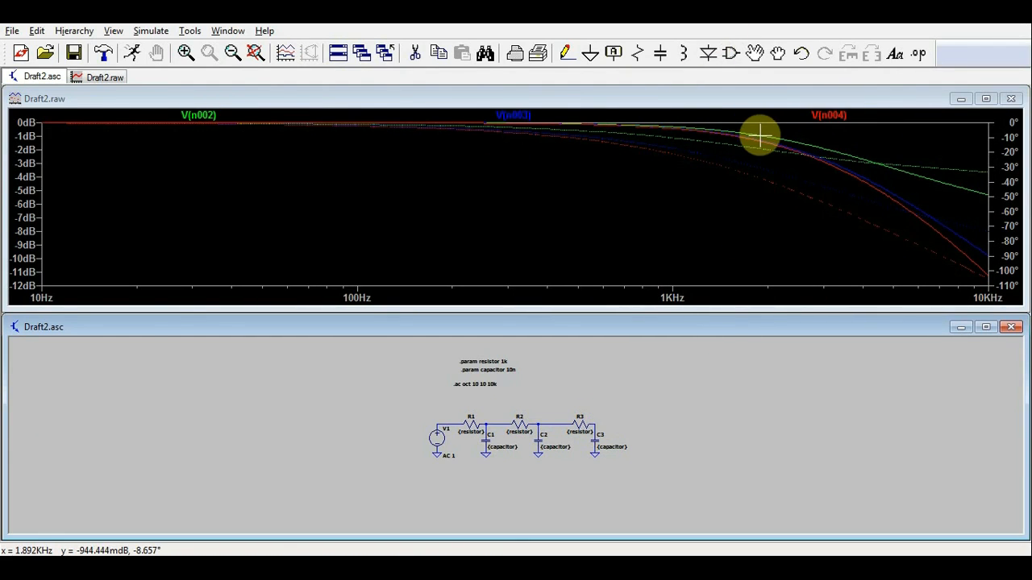
- Set the AC analysis stop frequency to 100k
left_click(152, 30)
left_click(177, 177)
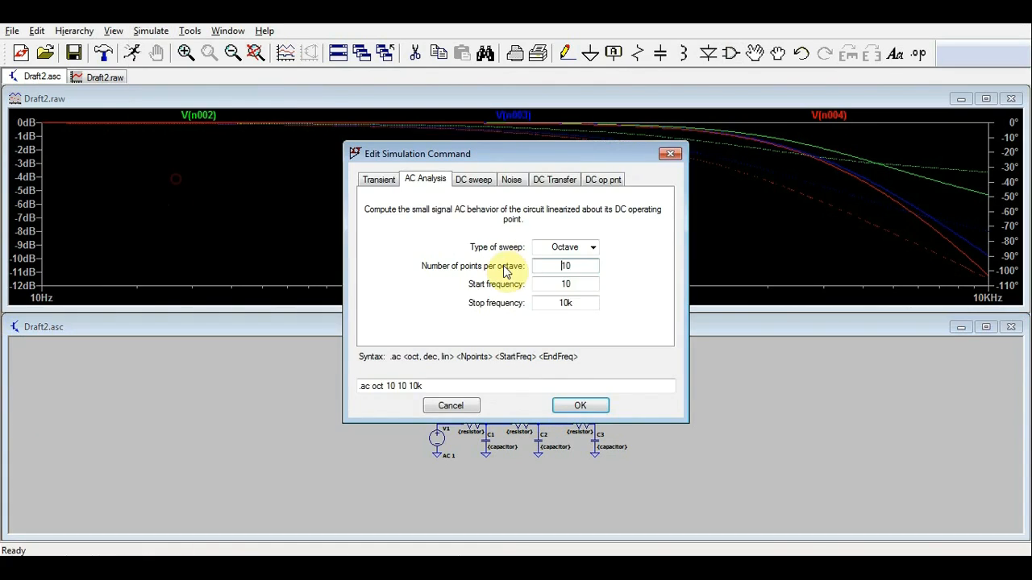
left_click(570, 302)
type("0")
key("Return")
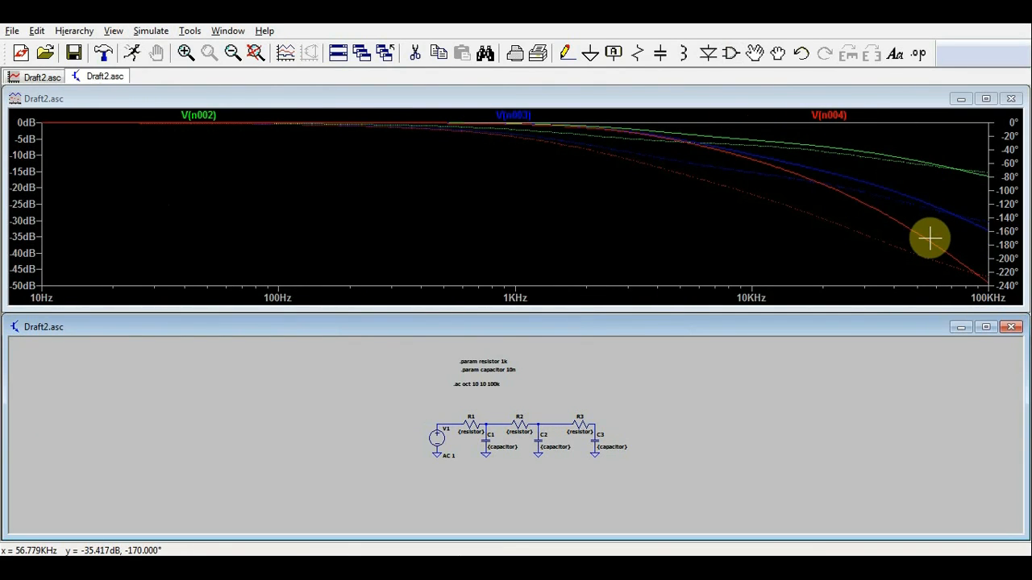
- Set the capacitor value in the .param directive to 100n and rerun the AC simulation
scroll(480, 395, "up", 2)
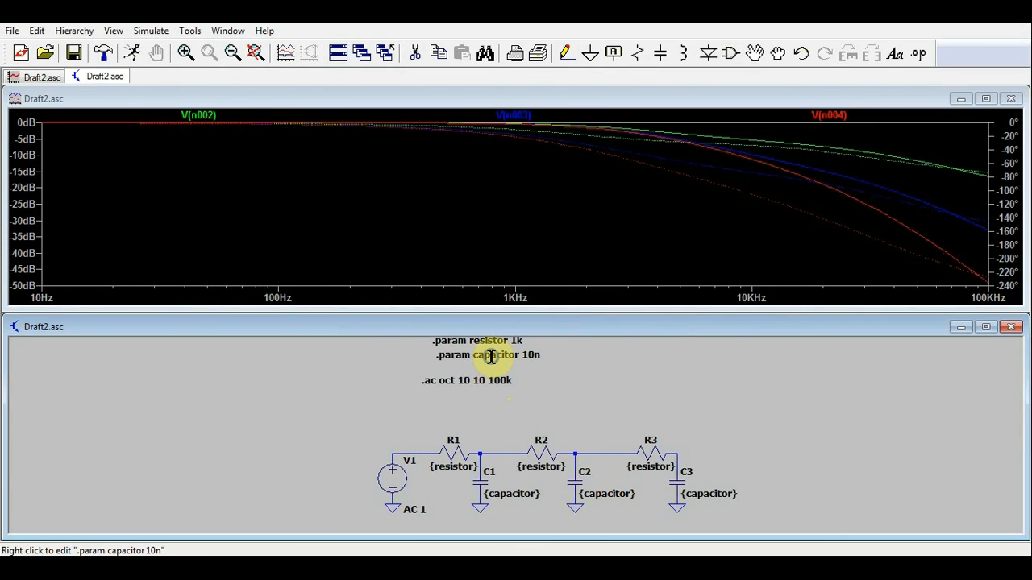
right_click(491, 356)
left_click(436, 352)
type("0")
key("Return")
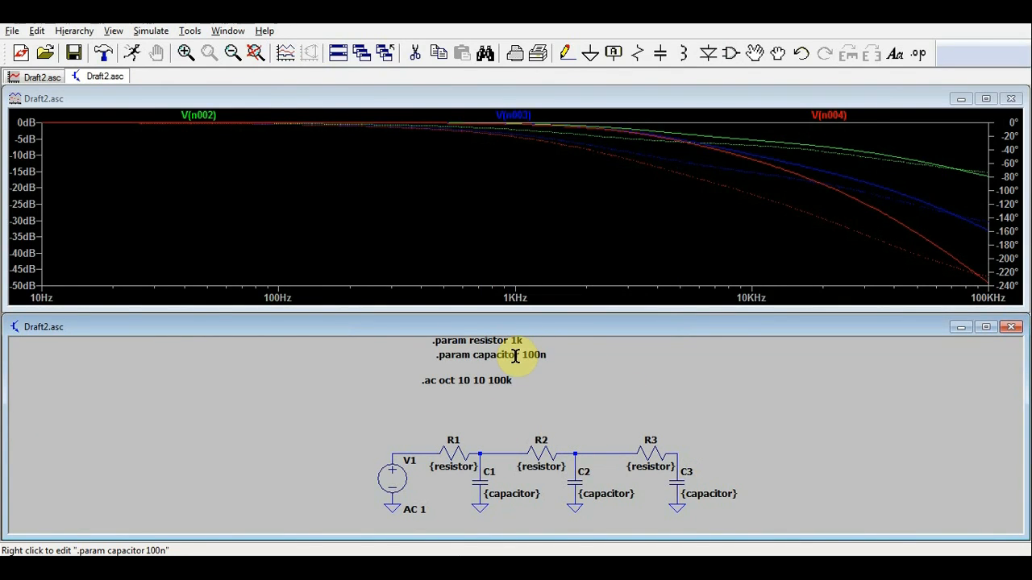
left_click(143, 50)
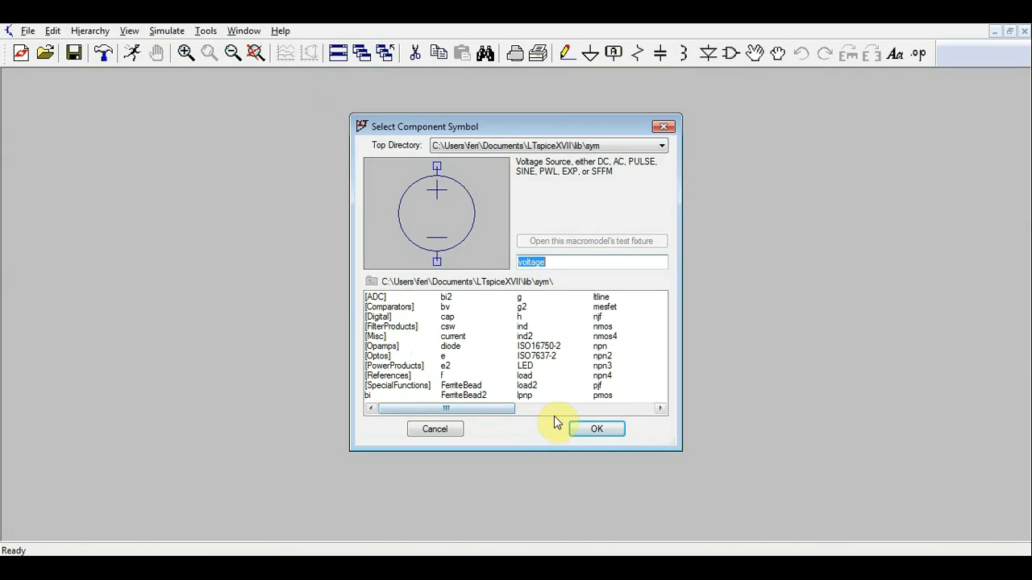
- Place a voltage source in the new schematic and put a ground just below it
left_click(553, 409)
double_click(562, 335)
left_click(315, 284)
key("Escape")
key("g")
left_click(312, 374)
key("Escape")
- Place two resistors stacked vertically beside the source and add a ground beneath the lower one
key("r")
left_click(518, 209)
left_click(518, 357)
key("Escape")
key("g")
left_click(499, 456)
key("Escape")
- Set the resistance of both R2 and R1 to 1k
right_click(497, 405)
type("1k")
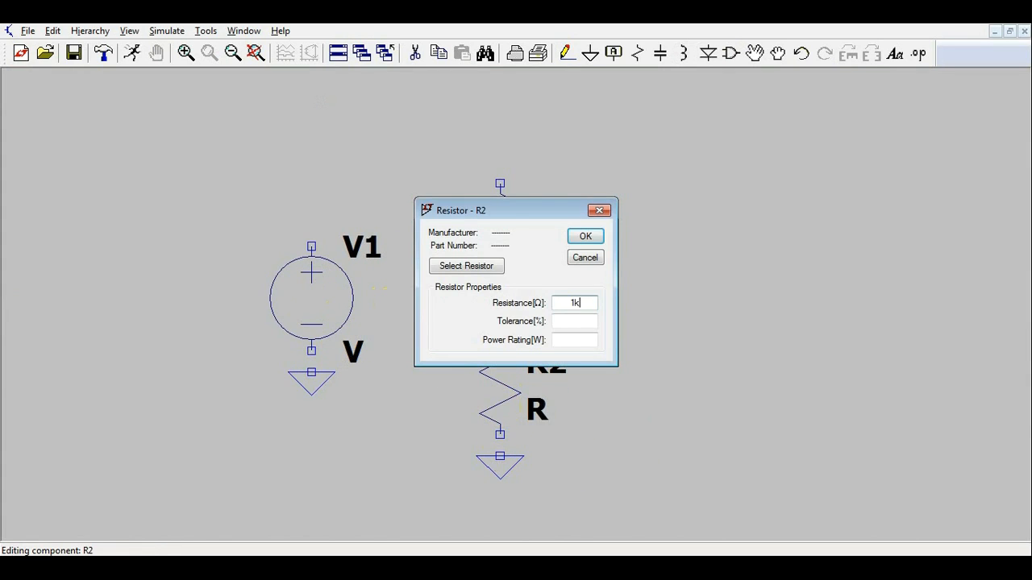
key("Return")
right_click(501, 236)
type("1k")
key("Return")
- Wire the source, both resistors and the grounds into a closed voltage divider circuit
left_click(566, 53)
left_click(500, 456)
left_click(500, 121)
left_click(310, 117)
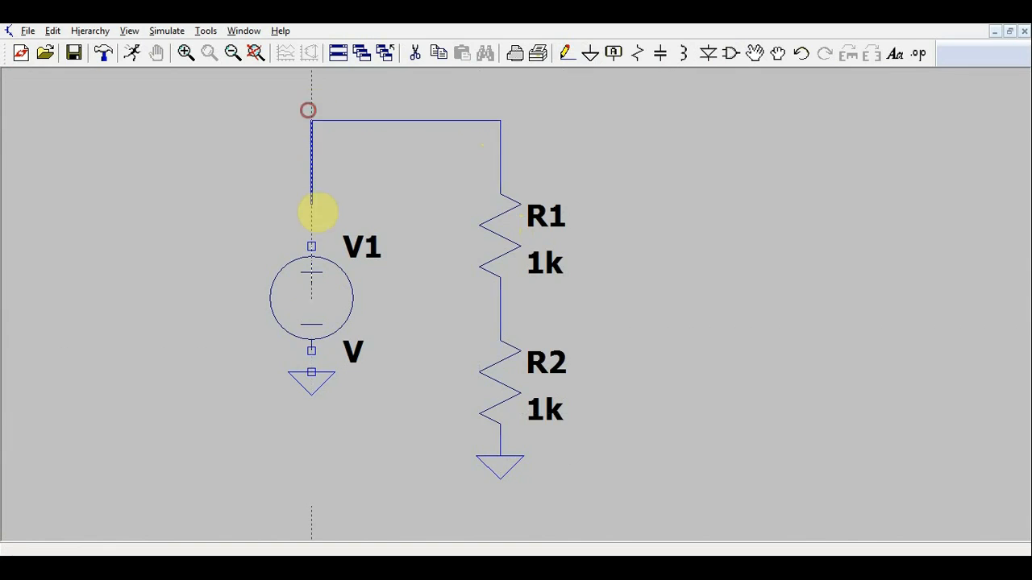
left_click(292, 371)
key("Escape")
- Set the DC value of V1 to the parameter {input_voltage}
right_click(308, 301)
left_click(553, 276)
type("1")
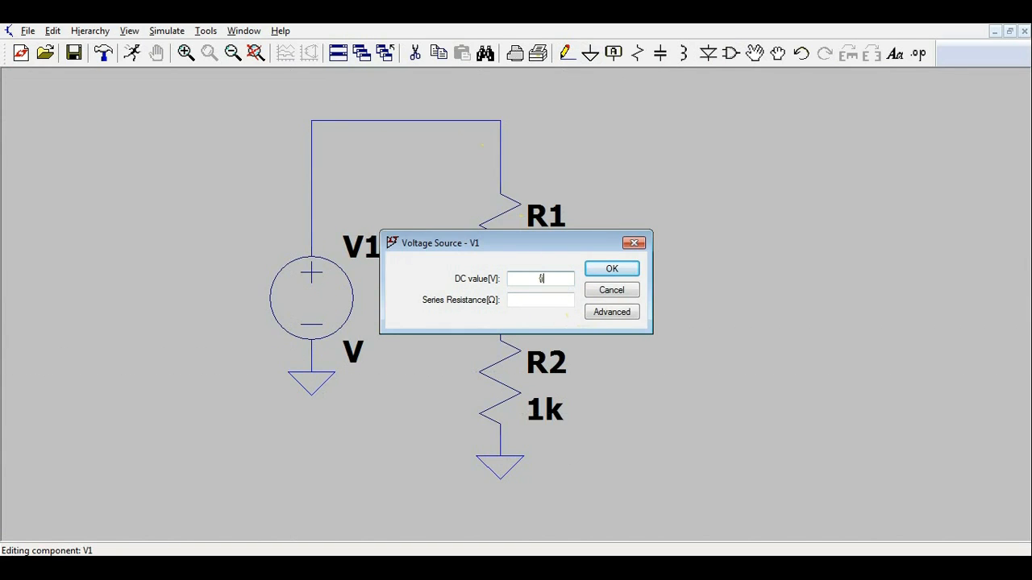
key("BackSpace")
key("BackSpace")
type("nput_voltage}")
key("Return")
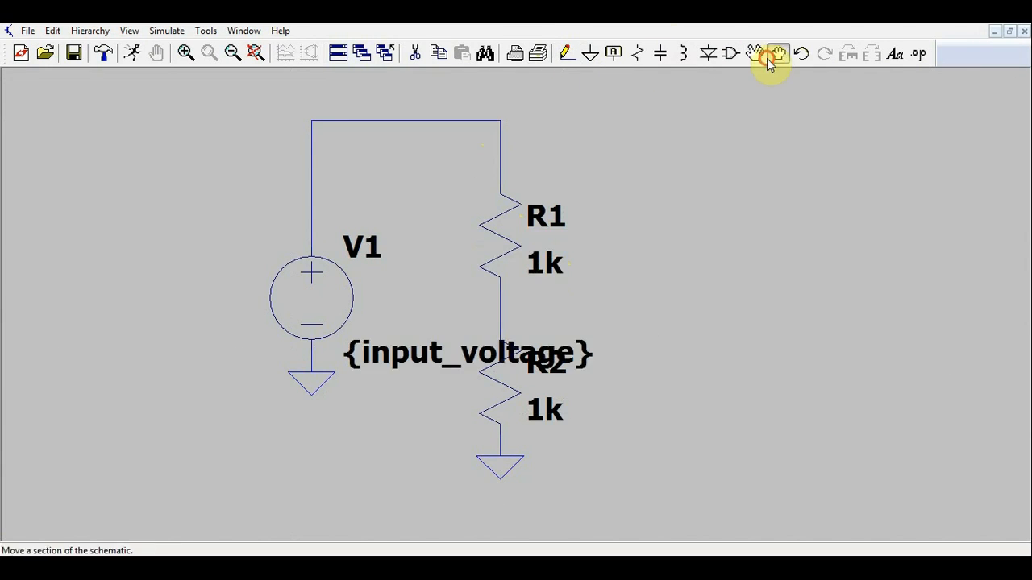
- Move V1 with its ground and wiring farther away from the resistors so its value text clears R2
left_click(776, 55)
left_click_drag(347, 393, 262, 101)
left_click(165, 288)
- Draw an output wire from the junction of R1 and R2 and label its end output_voltage
left_click(569, 51)
left_click(500, 309)
left_click(648, 309)
key("Escape")
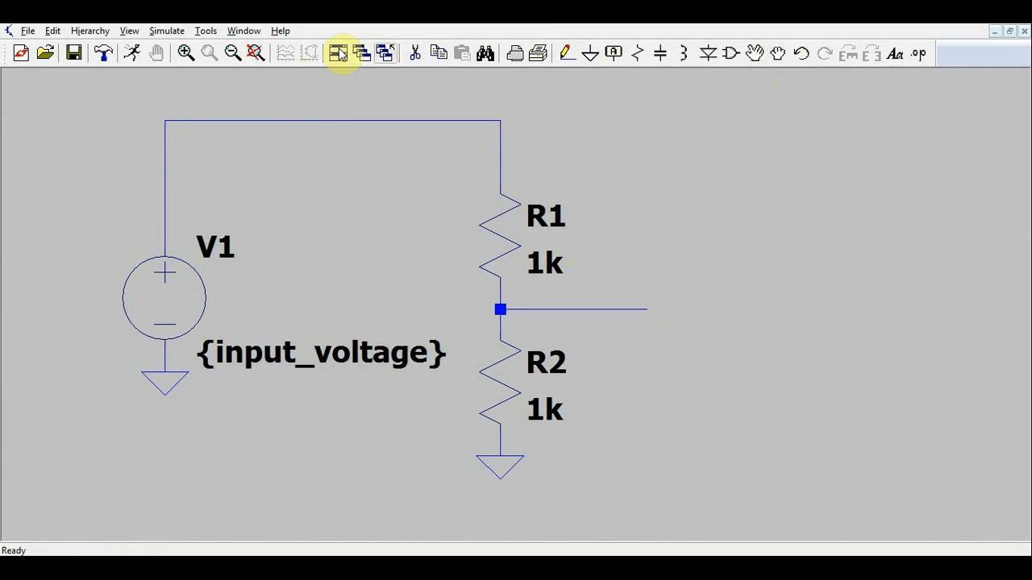
left_click(613, 53)
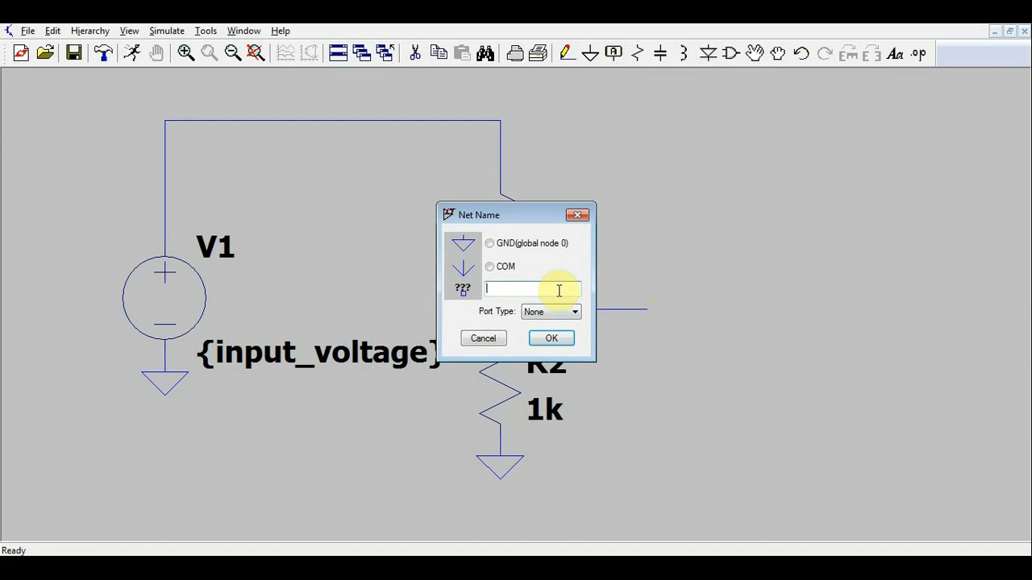
type("output_voltage")
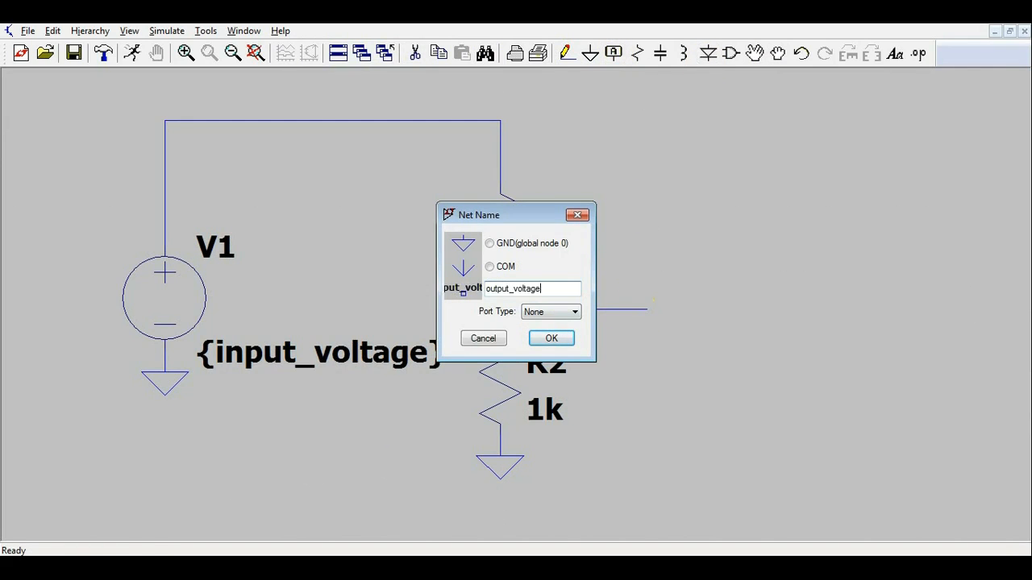
key("Return")
left_click(647, 308)
- Add the directives ".param input_voltage 1" and ".param theoretical_output input_voltage/2" above the divider
left_click(918, 54)
type(".param input_vol")
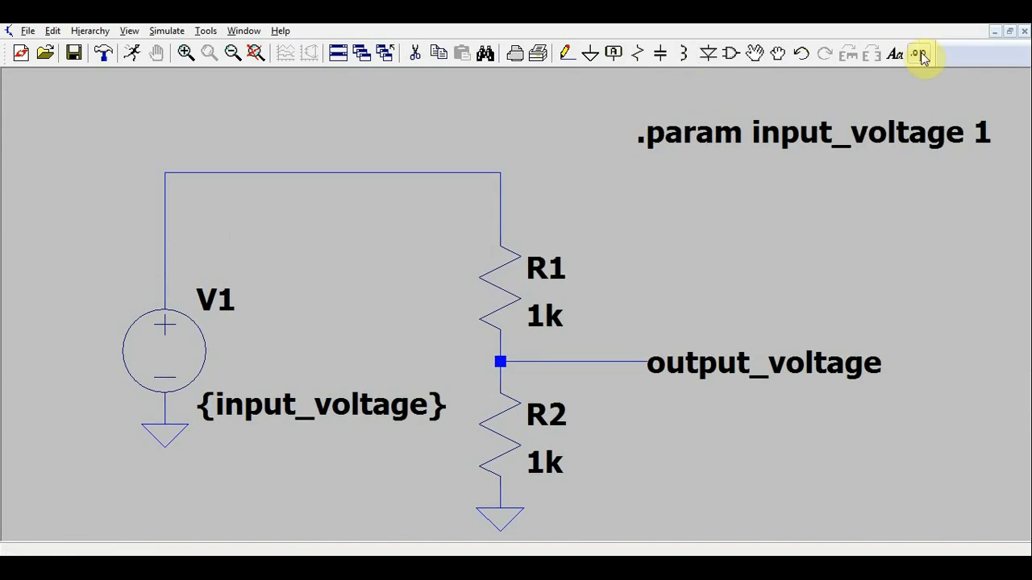
left_click(918, 53)
type(".param theoretical_output in")
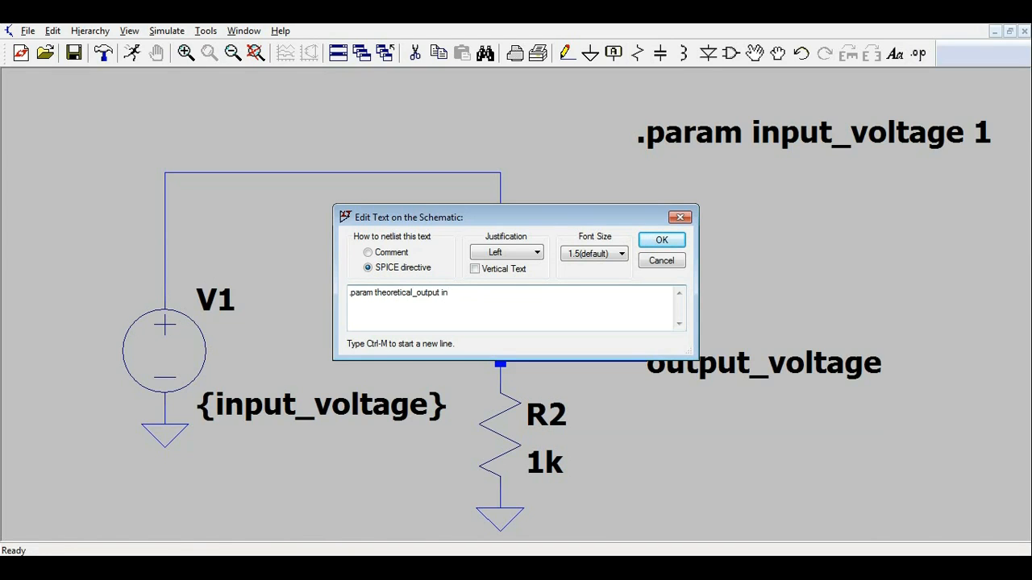
type("/2")
key("Return")
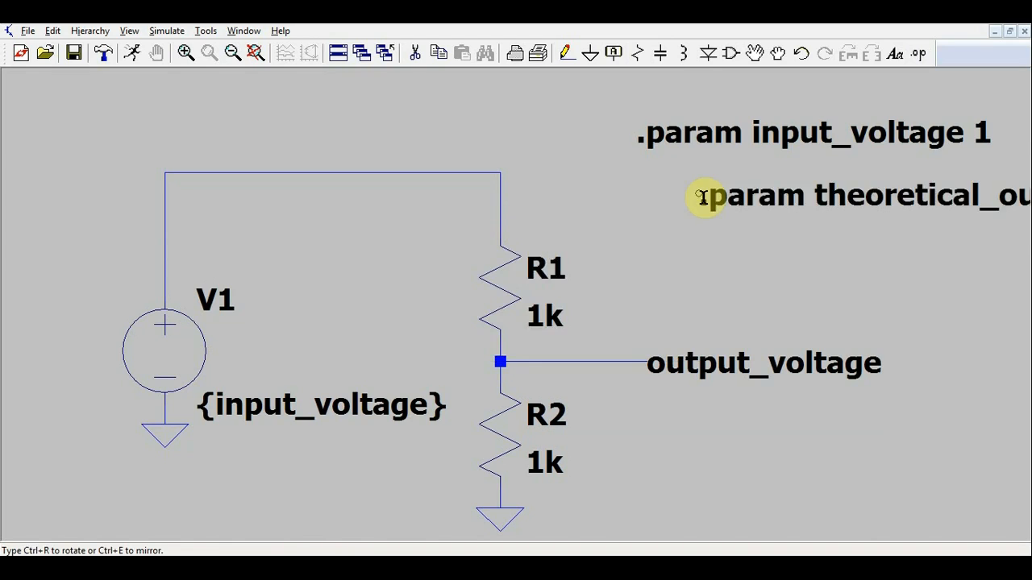
left_click(613, 169)
scroll(671, 193, "down", 2)
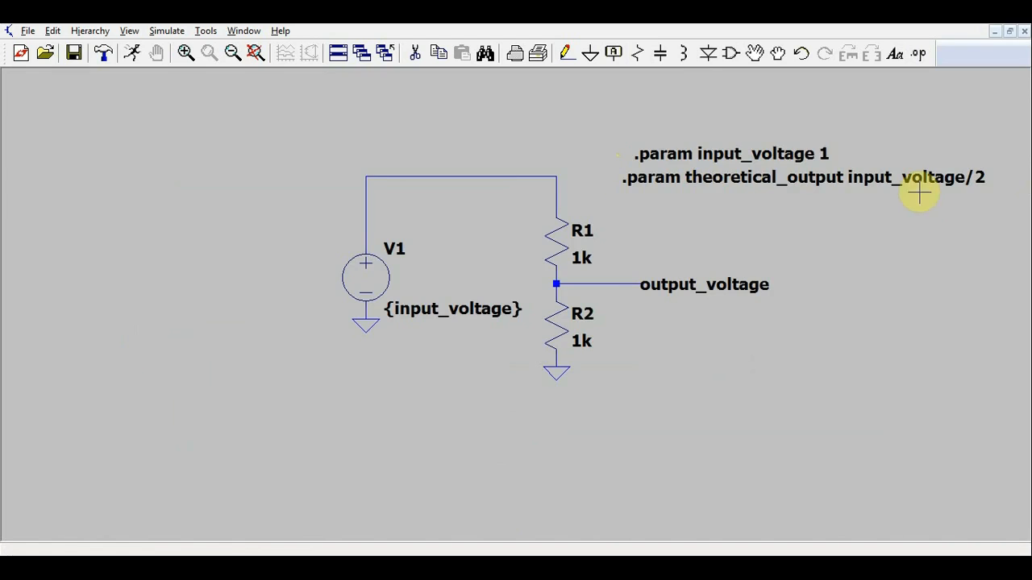
- Run a transient simulation with a stop time of 1 and plot the V1 node and output_voltage node voltages
left_click(132, 54)
type("1")
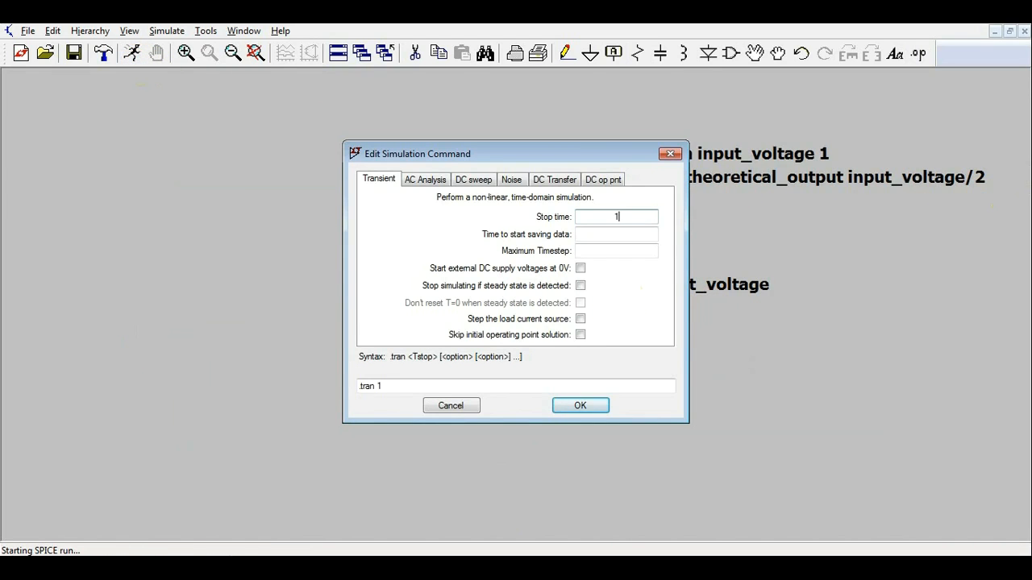
key("Return")
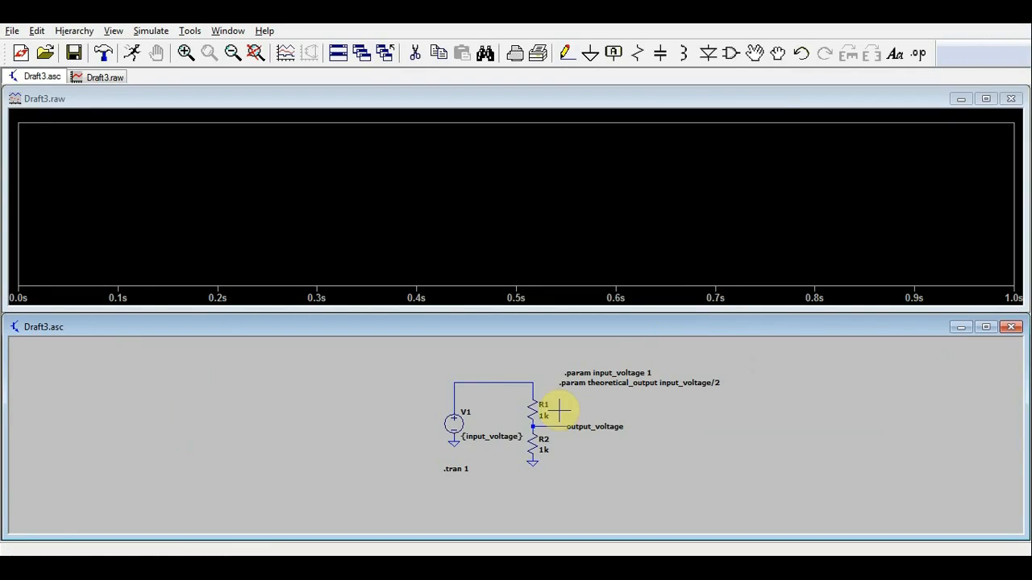
left_click(469, 384)
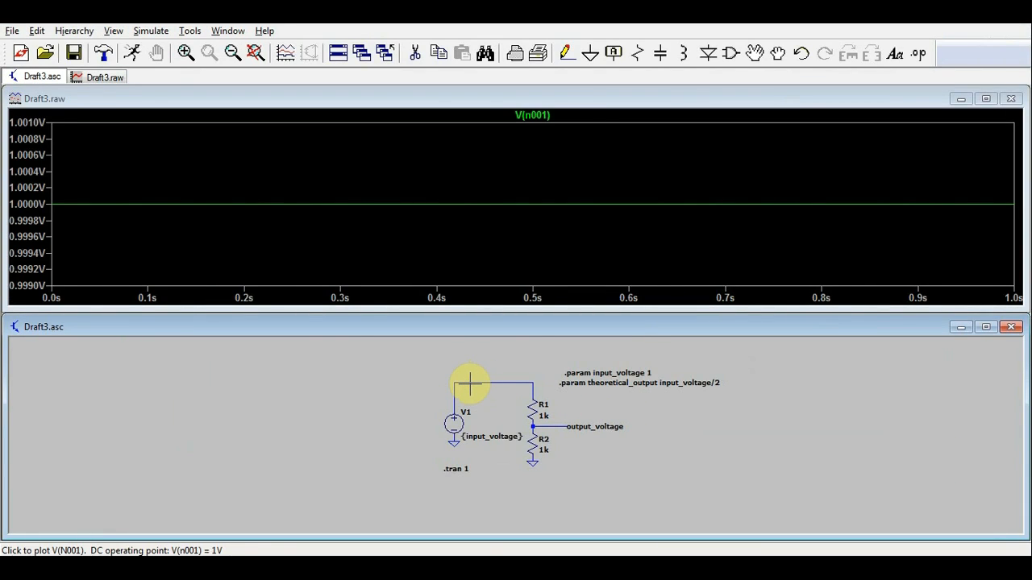
left_click(546, 427)
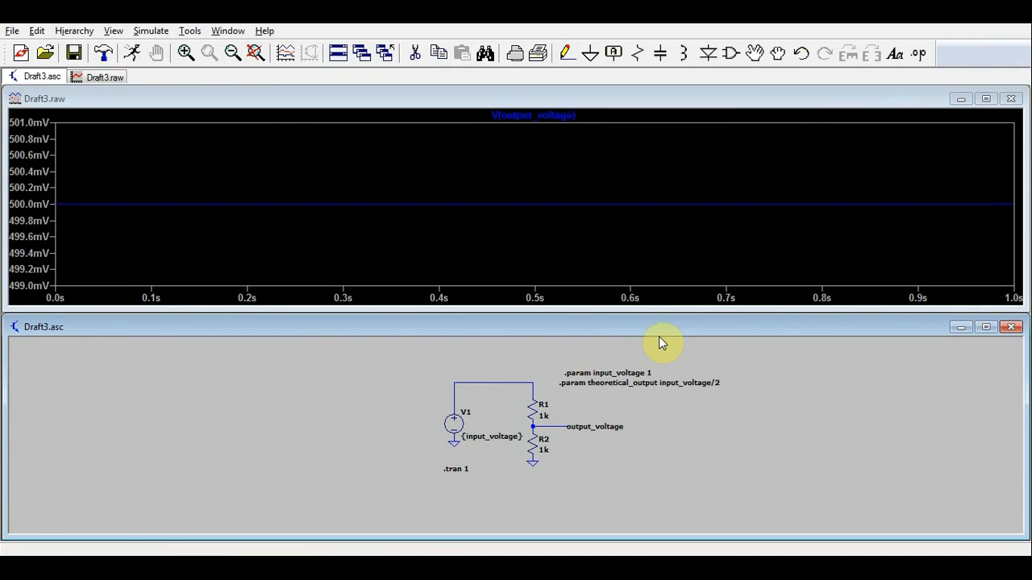
- Place a second voltage source with a ground beside the output_voltage label, separate from the divider
left_click(735, 60)
left_click(603, 428)
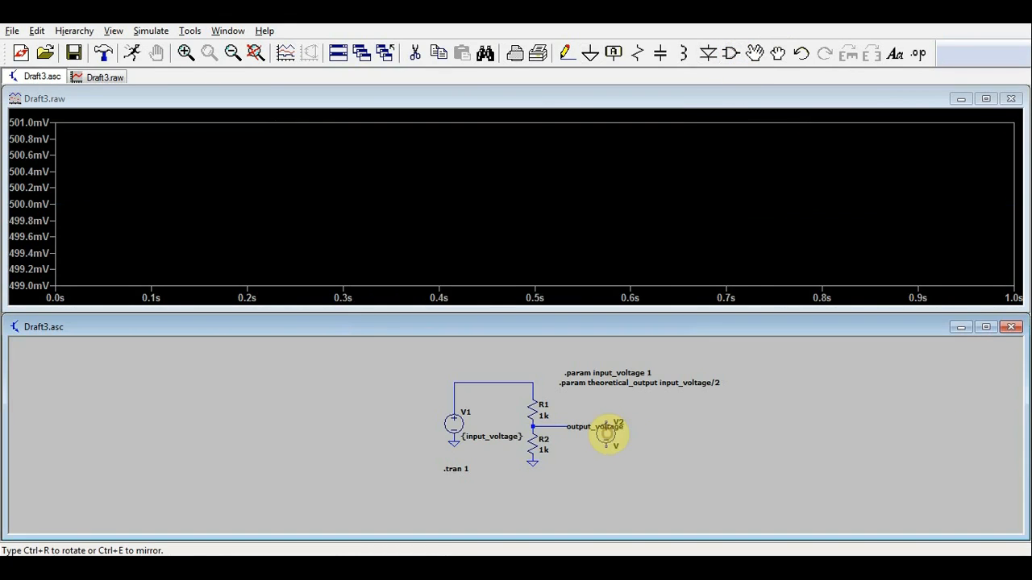
left_click(674, 437)
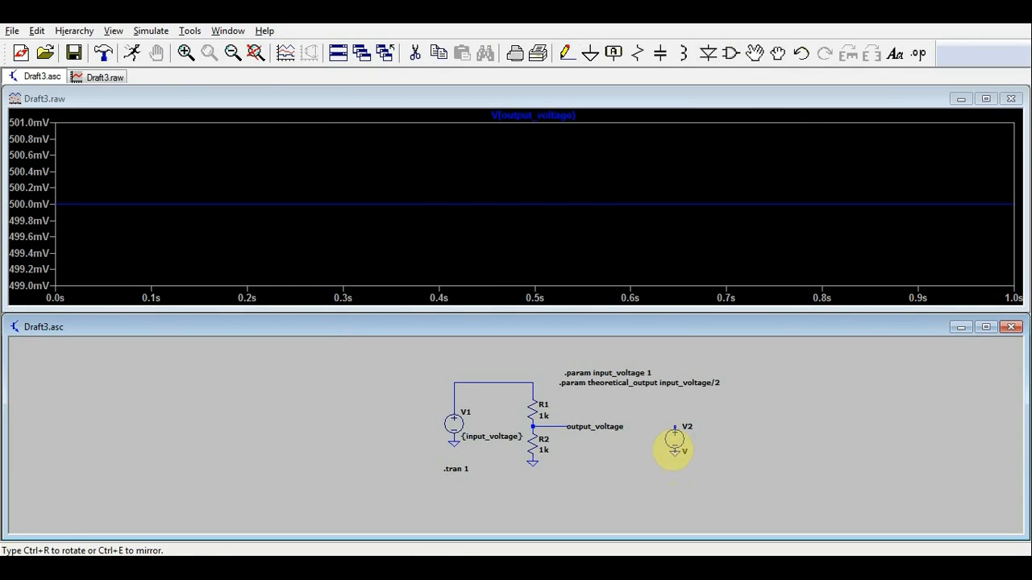
- Set the DC value of V2 to {theoretical_output} and probe the voltage at its positive terminal
right_click(676, 440)
right_click(677, 437)
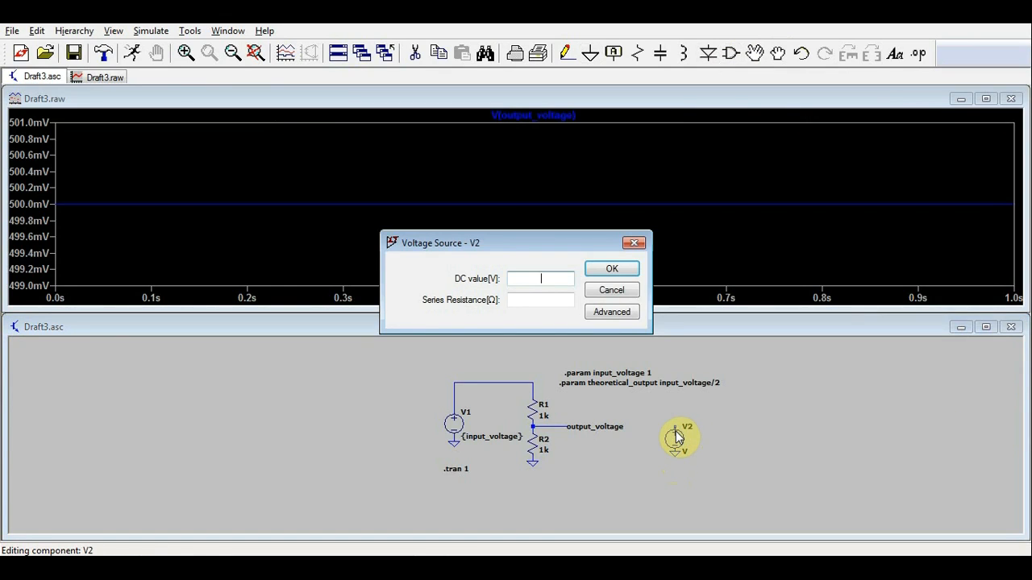
type("{theoretical_output}")
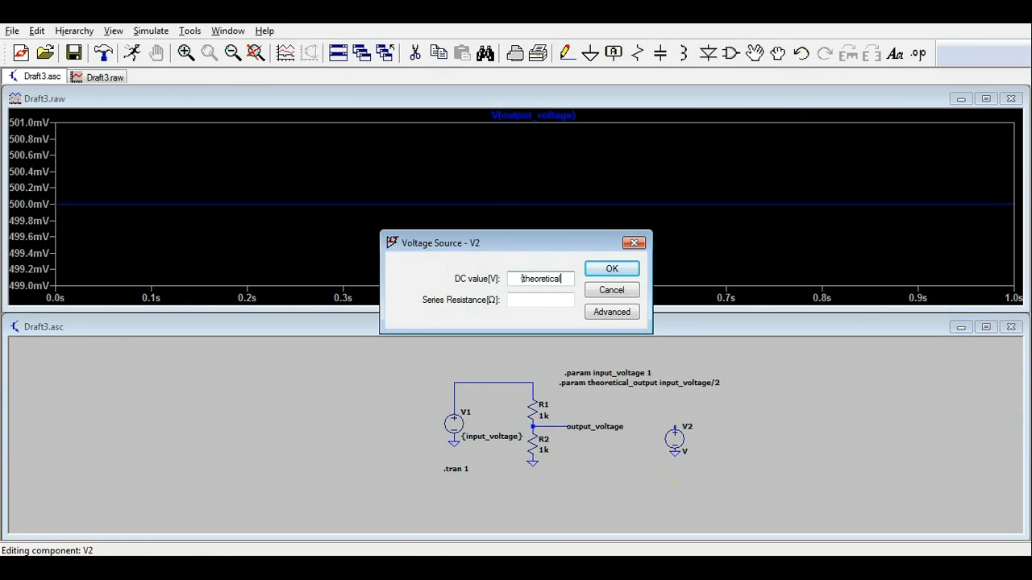
key("Return")
scroll(702, 428, "up", 2)
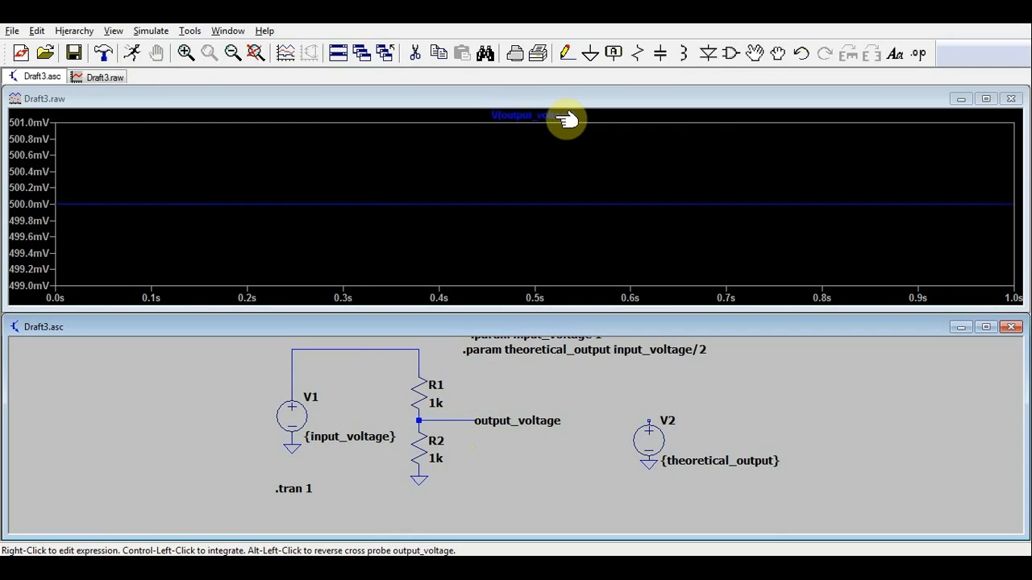
left_click(648, 420)
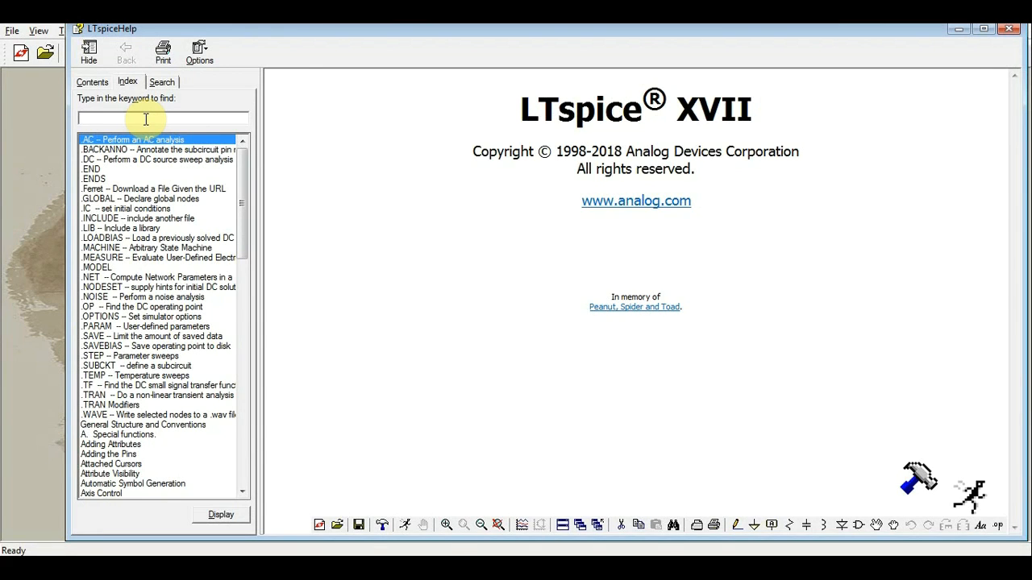
- Read the help topic on .STEP parameter sweeps and its examples, and close the help
left_click(107, 356)
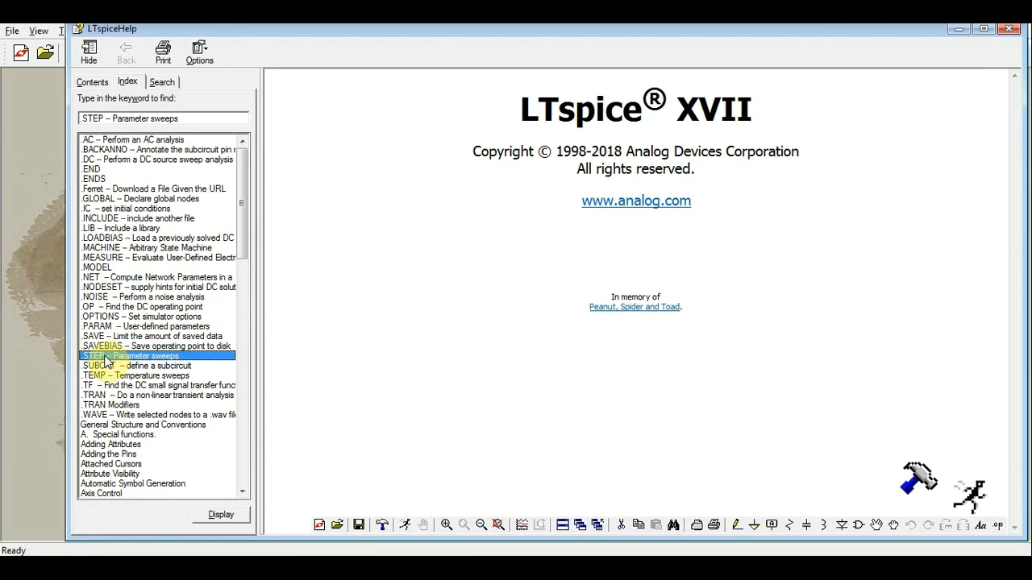
double_click(107, 356)
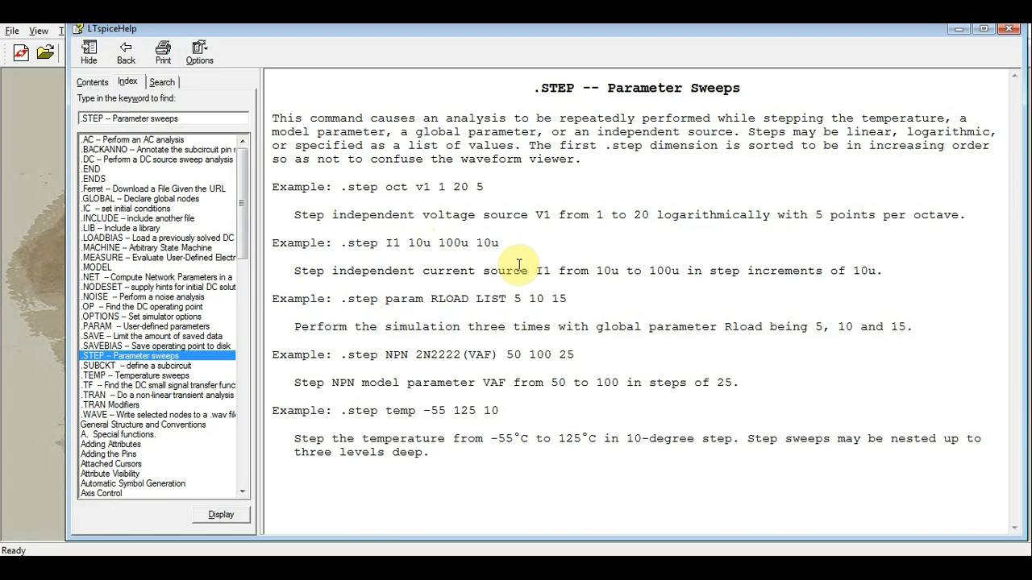
left_click(1007, 31)
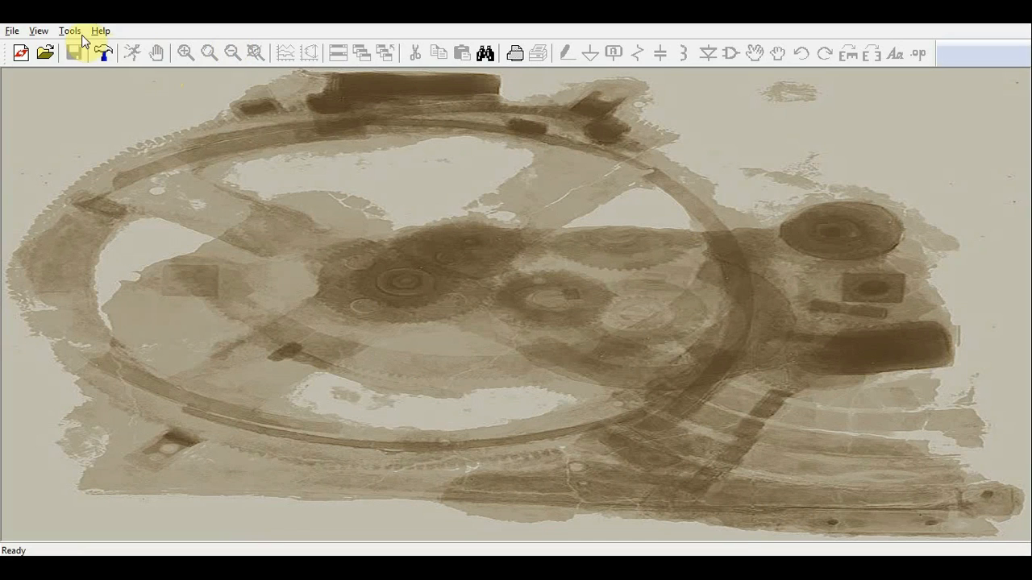
- Create a new schematic with a voltage source, two vertically stacked resistors and a ground beneath each branch
left_click(21, 52)
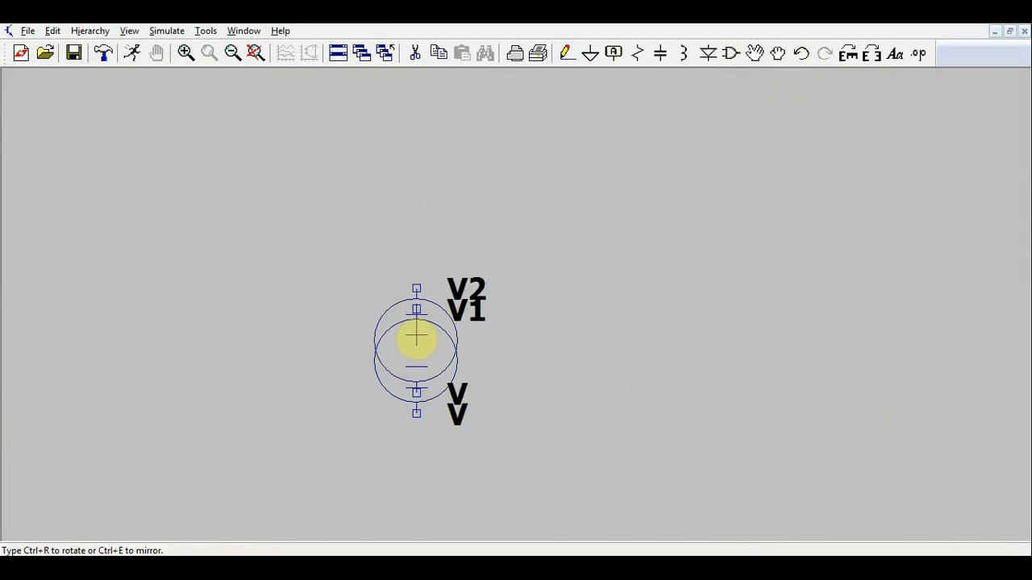
left_click(637, 53)
left_click(605, 270)
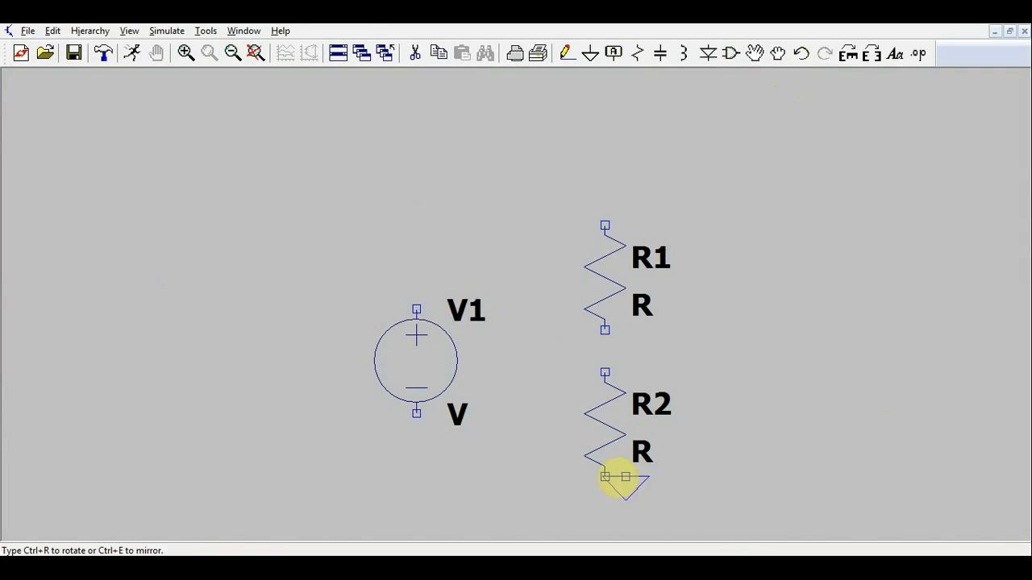
left_click(604, 420)
left_click(590, 54)
left_click(417, 498)
left_click(604, 498)
- Set the DC value of V1 to 1
right_click(442, 355)
type("1")
key("Return")
- Set the resistance of R1 to {upper} and of R2 to {lower}
right_click(606, 274)
type("{")
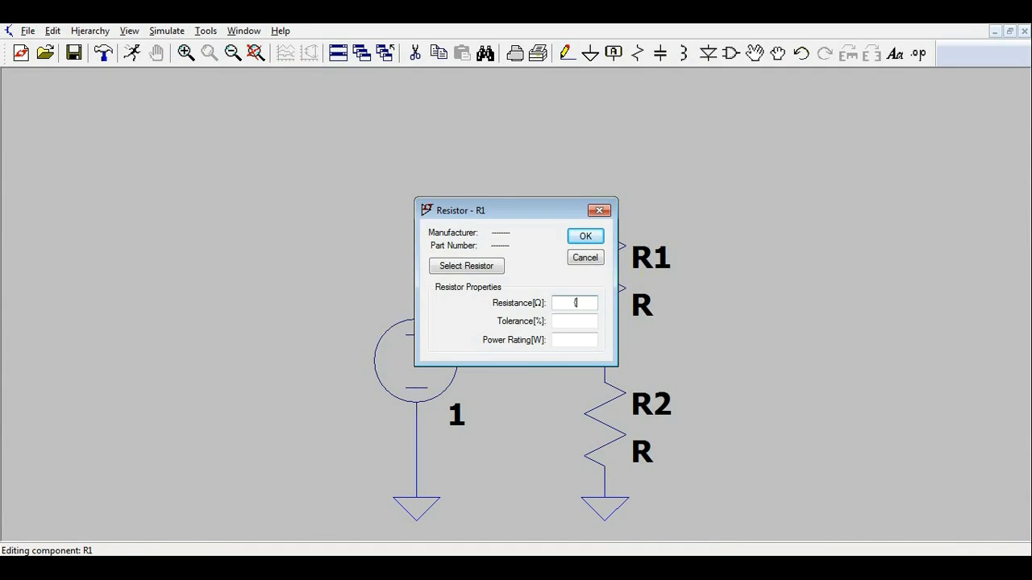
type("upper}")
key("Return")
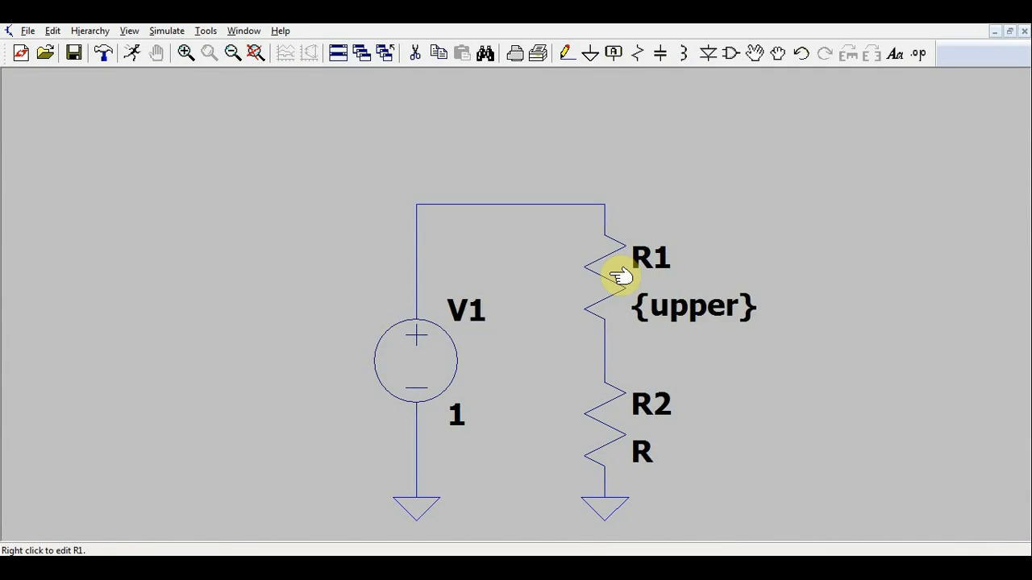
right_click(617, 433)
type("{lo")
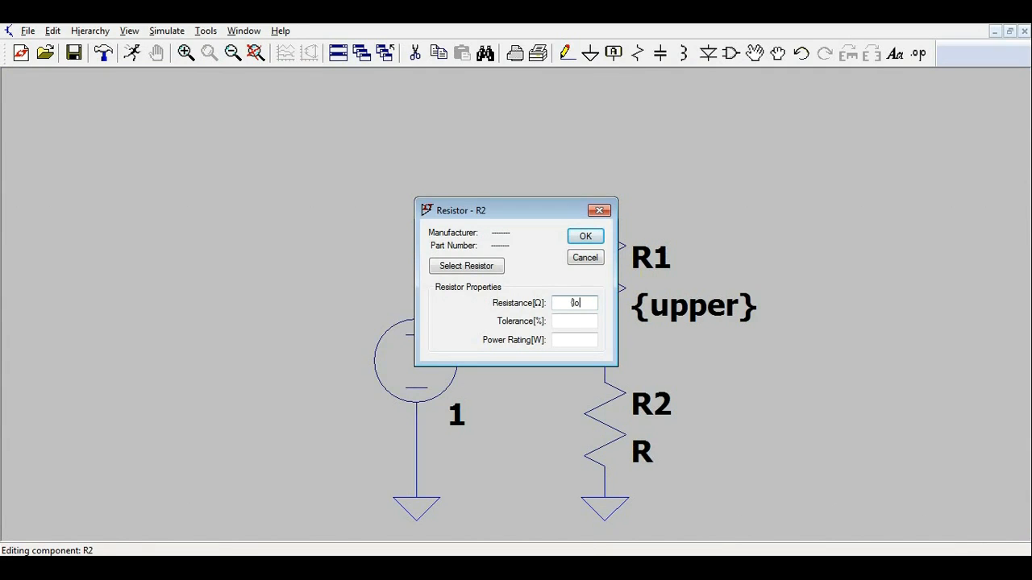
type("wer}")
key("Return")
- Add the directive ".step param upper list 1k 10k 100k" above the circuit
left_click(916, 55)
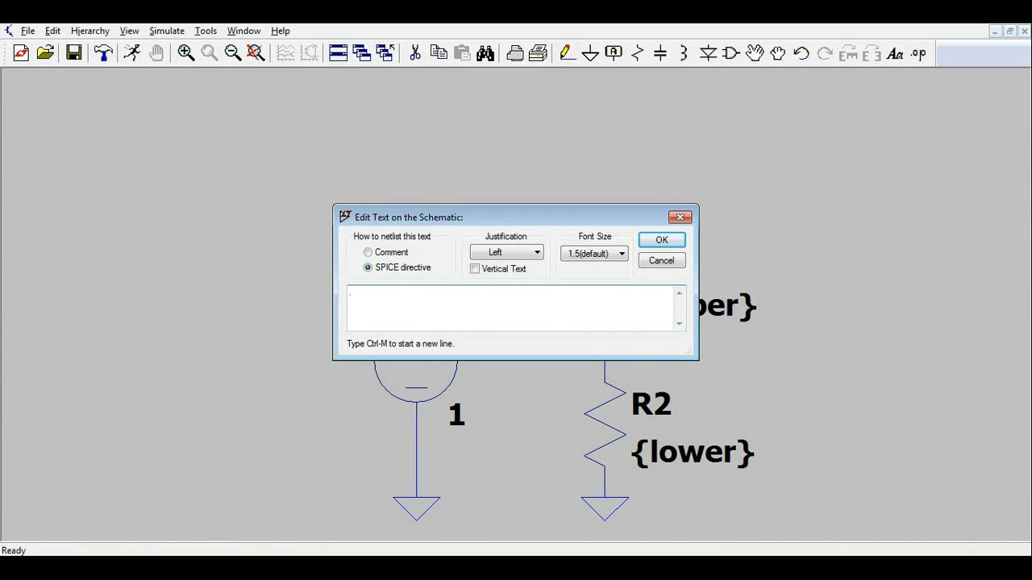
type(".step param upper list 1k 10k 100k")
key("Return")
left_click(360, 151)
scroll(360, 151, "down", 2)
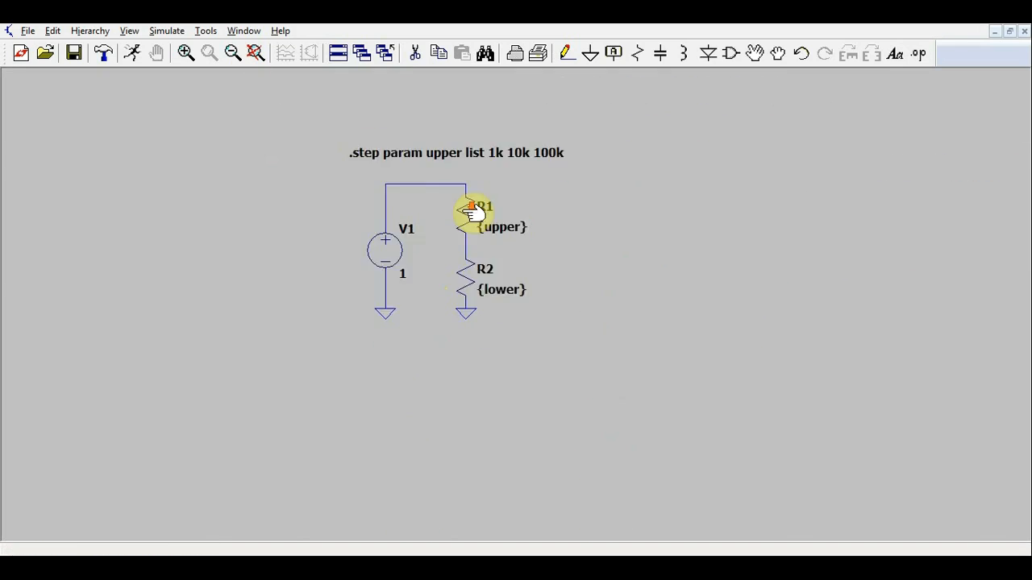
- Add the SPICE directive ".step param lower 1k 10k 1k" just above the existing step directive
scroll(472, 214, "up", 1)
left_click(917, 55)
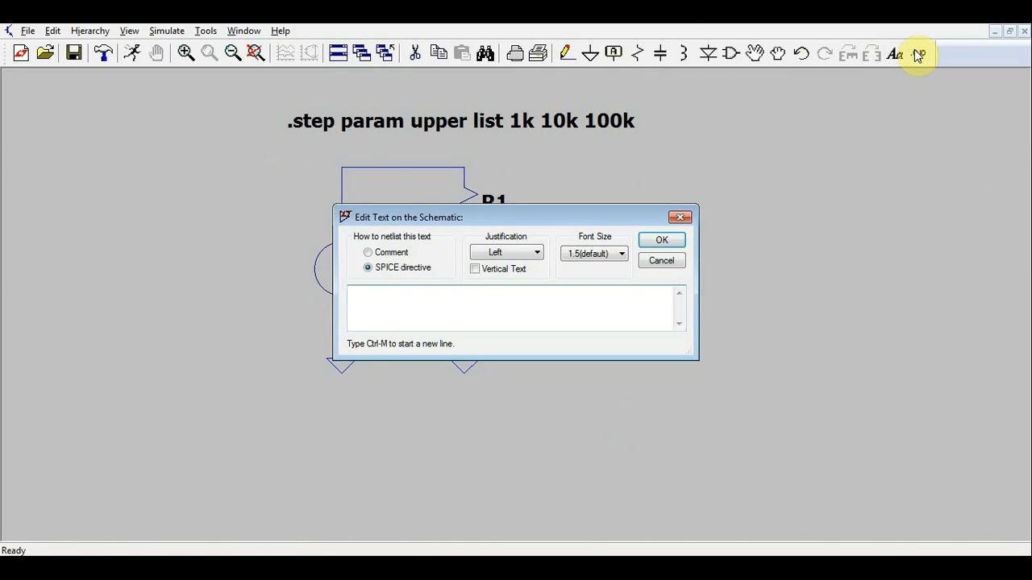
type(".step param lower 1k 10k 1k")
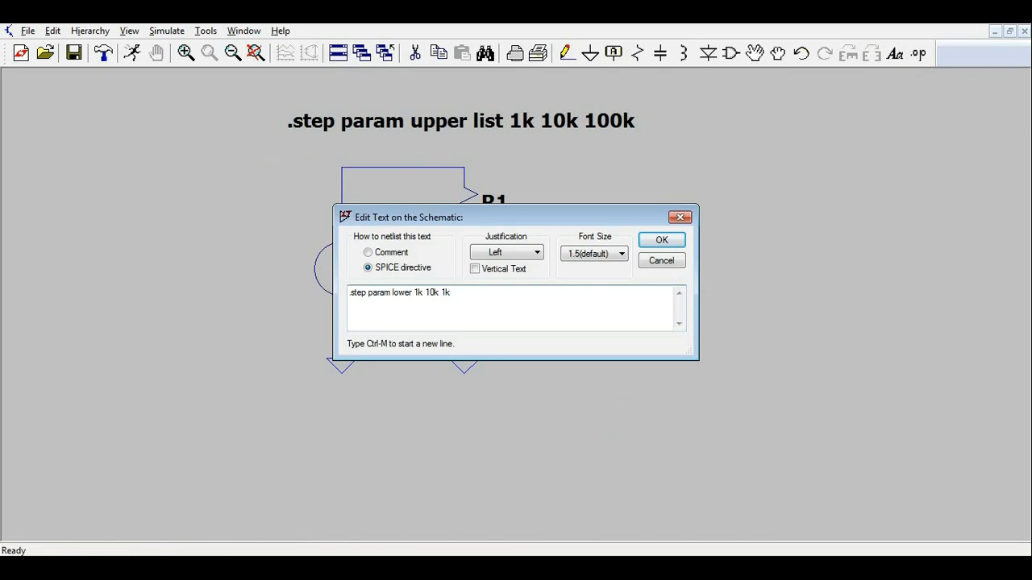
key("Return")
left_click(290, 181)
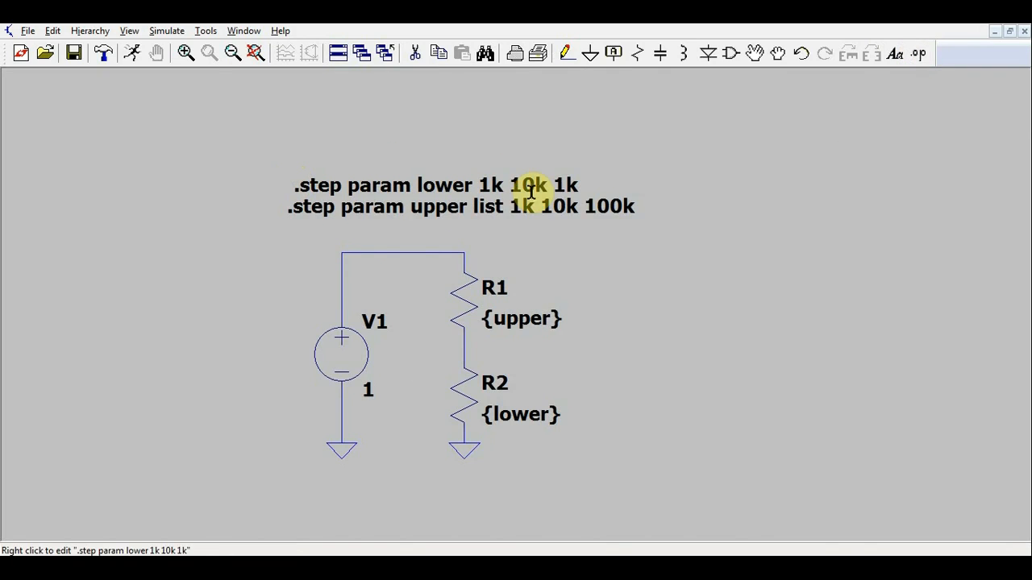
- Run a transient simulation with a stop time of 1 and plot the voltage at the node between R1 and R2
left_click(132, 53)
type("1")
key("Return")
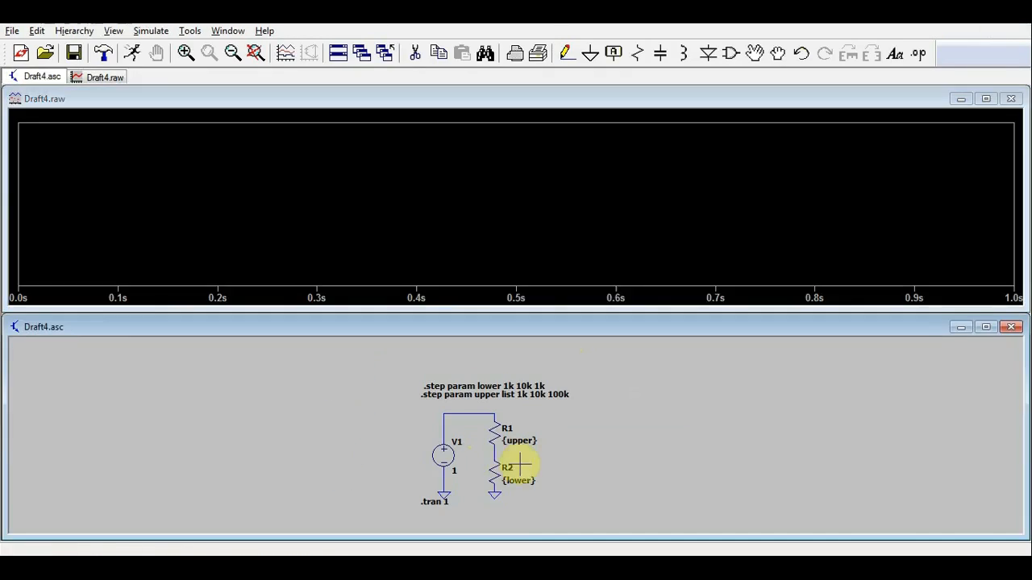
left_click(495, 453)
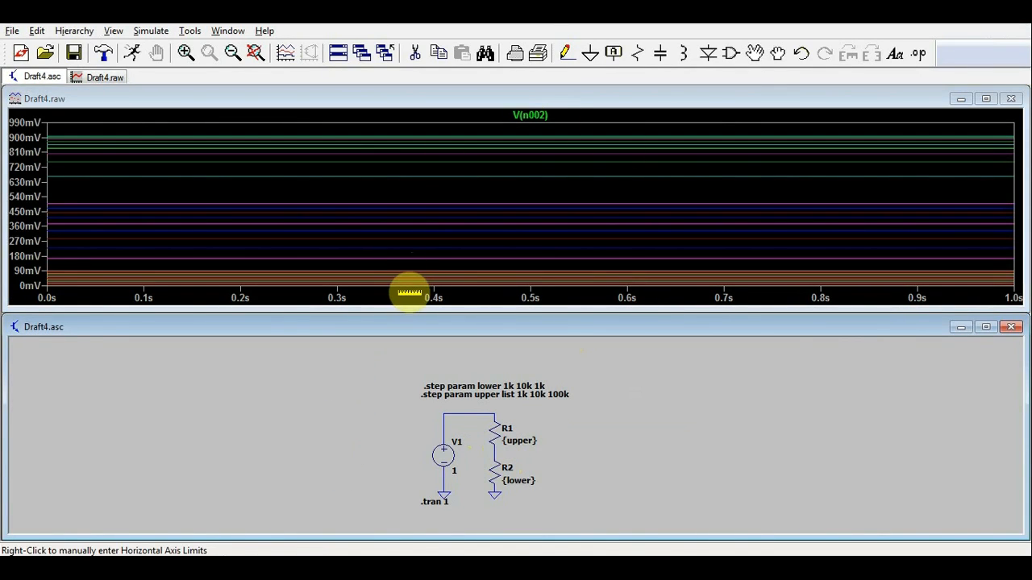
scroll(545, 415, "up", 2)
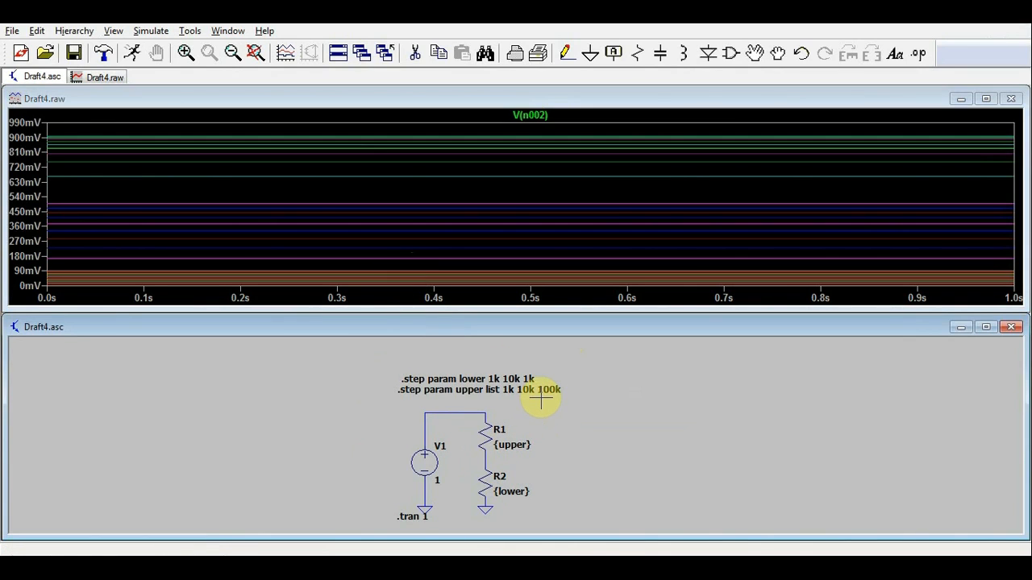
mouse_move(501, 393)
left_mouse_down()
mouse_move(541, 388)
mouse_move(520, 398)
left_mouse_up()
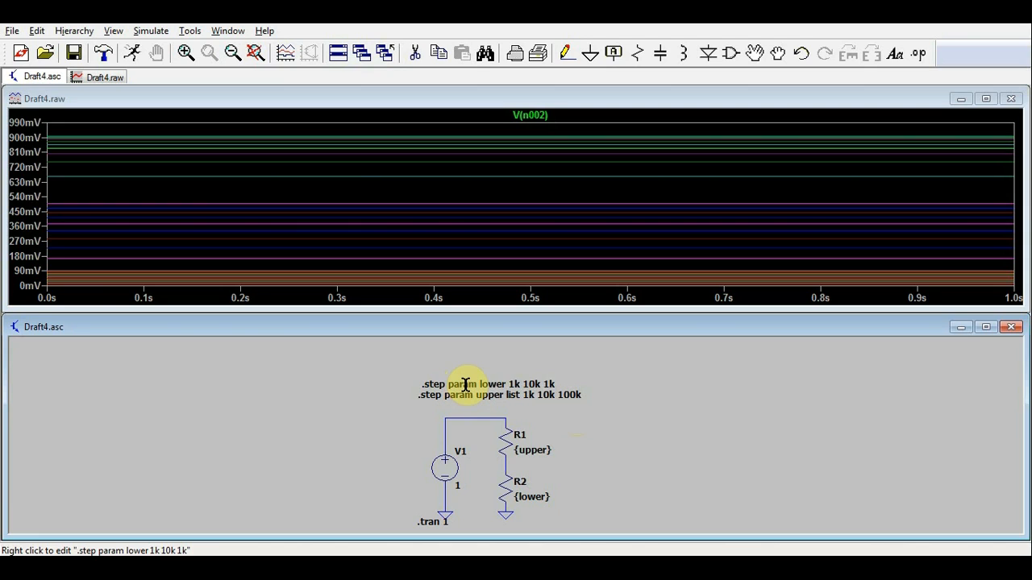
- Attach a cursor to the V(n002) trace, move it to about 216 ms, and step it through the curves of the sweep
left_click(542, 118)
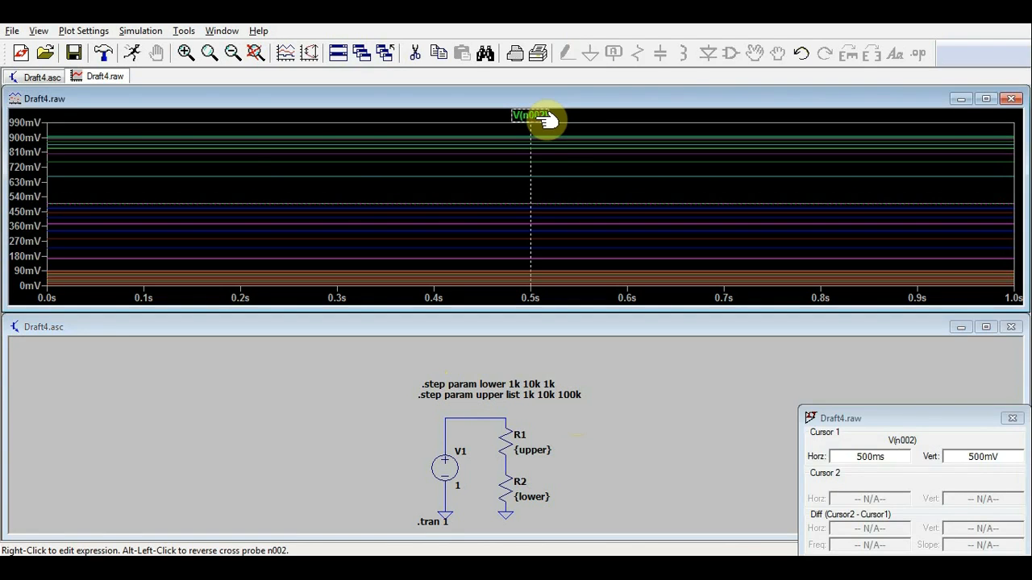
left_click_drag(532, 185, 256, 203)
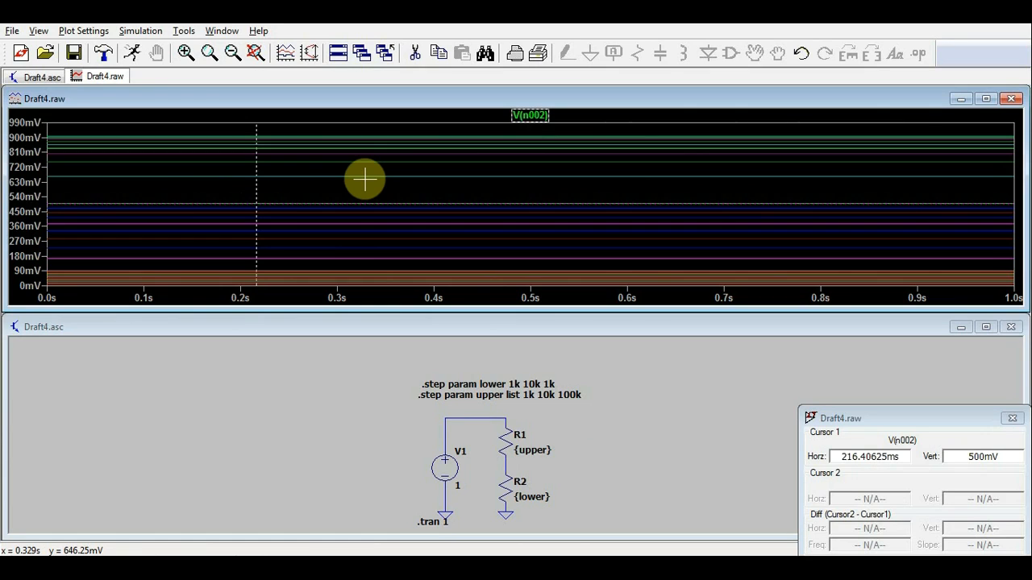
key("Up")
key("Up")
key("Up")
key("Up")
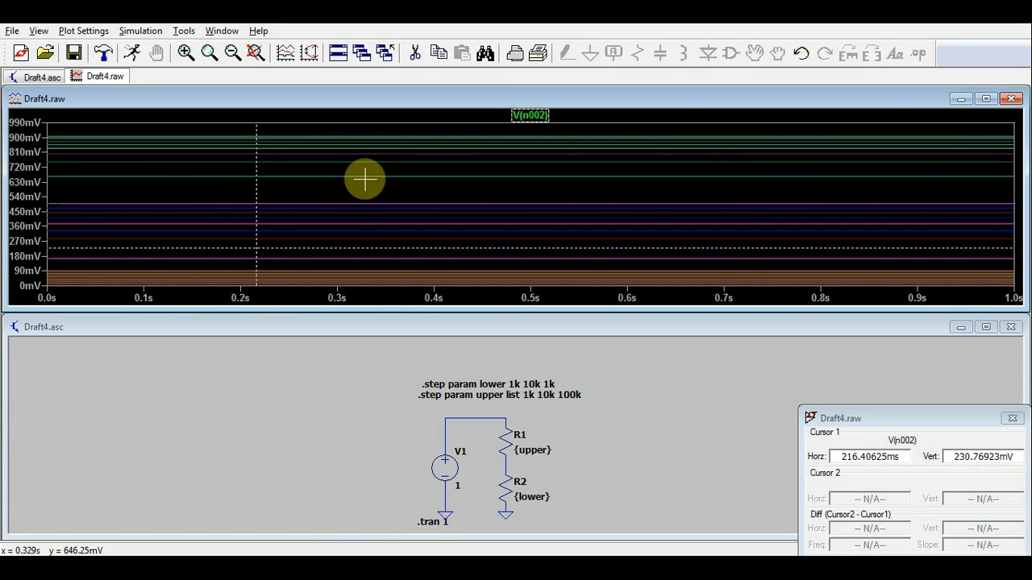
key("Up")
key("Up")
key("Up")
key("Up")
key("Up")
key("Up")
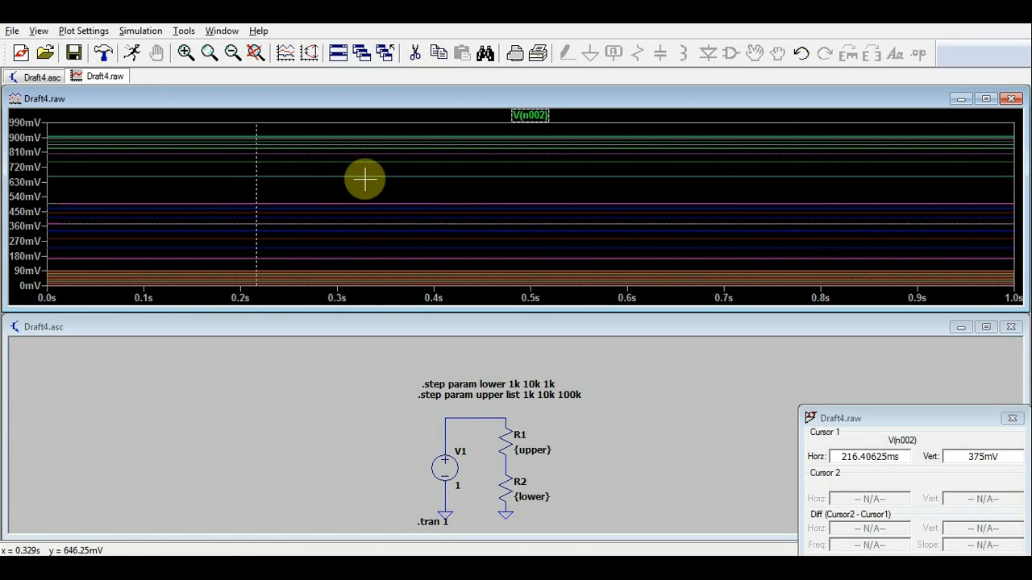
key("Up")
key("Up")
key("Up")
key("Up")
key("Up")
- Move the cursor to about 173 ms and show its step information, placing the message clear of the schematic
left_click_drag(256, 252, 214, 281)
right_click(215, 281)
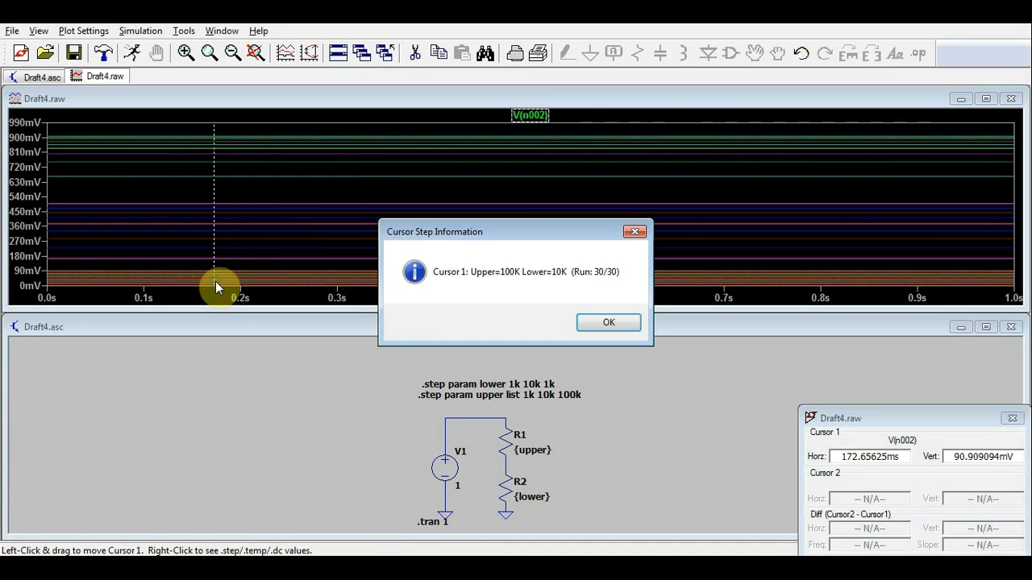
left_click_drag(511, 226, 459, 153)
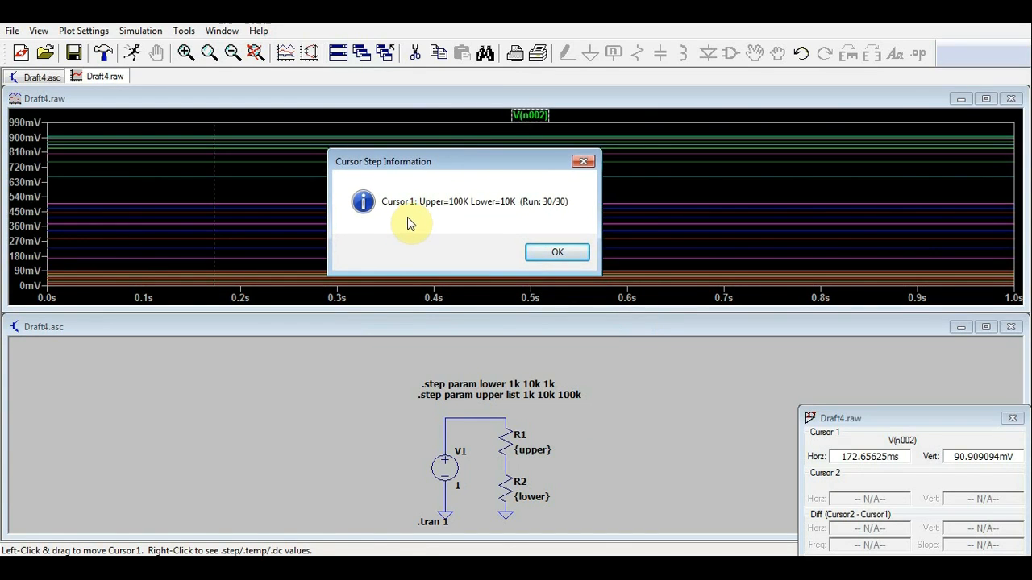